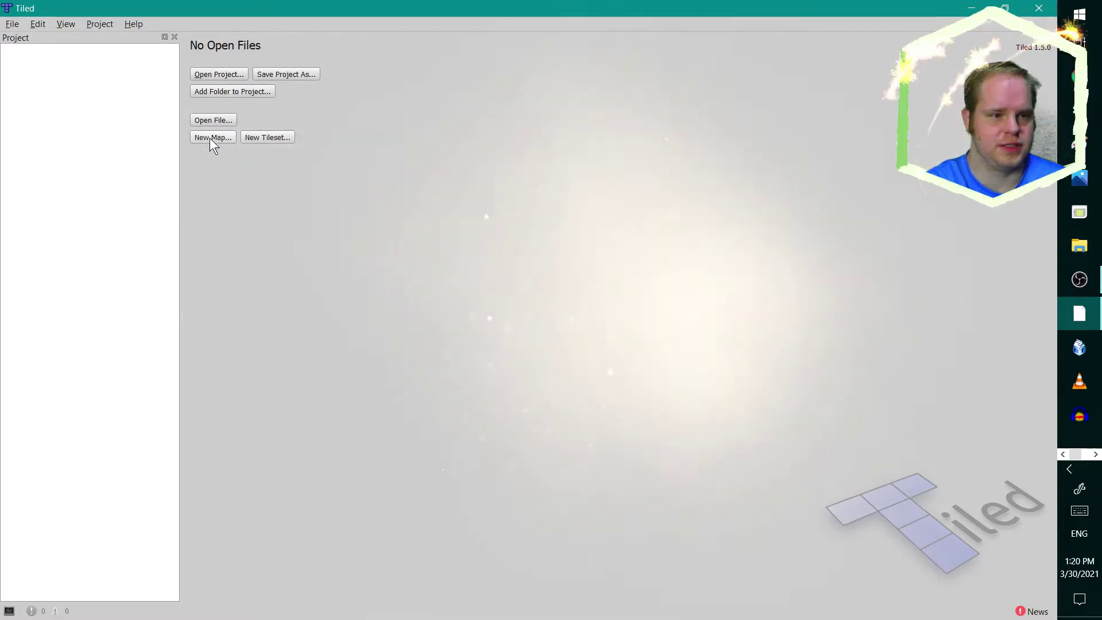
# Examine the setup options for a new map and a new tileset without creating either.
pyautogui.click(210, 139)
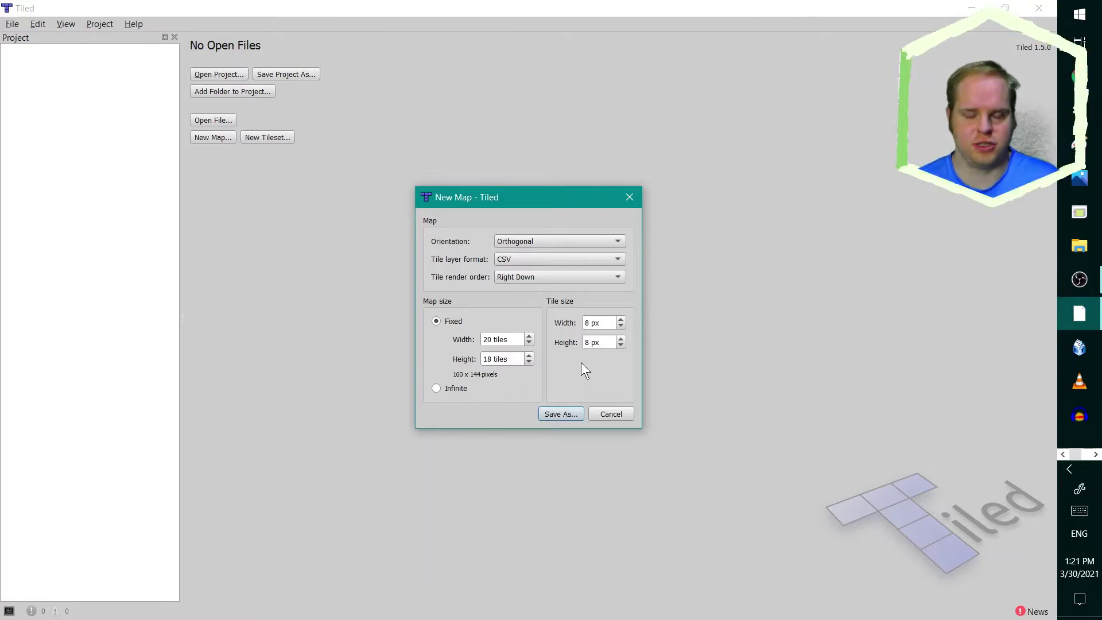
pyautogui.click(610, 414)
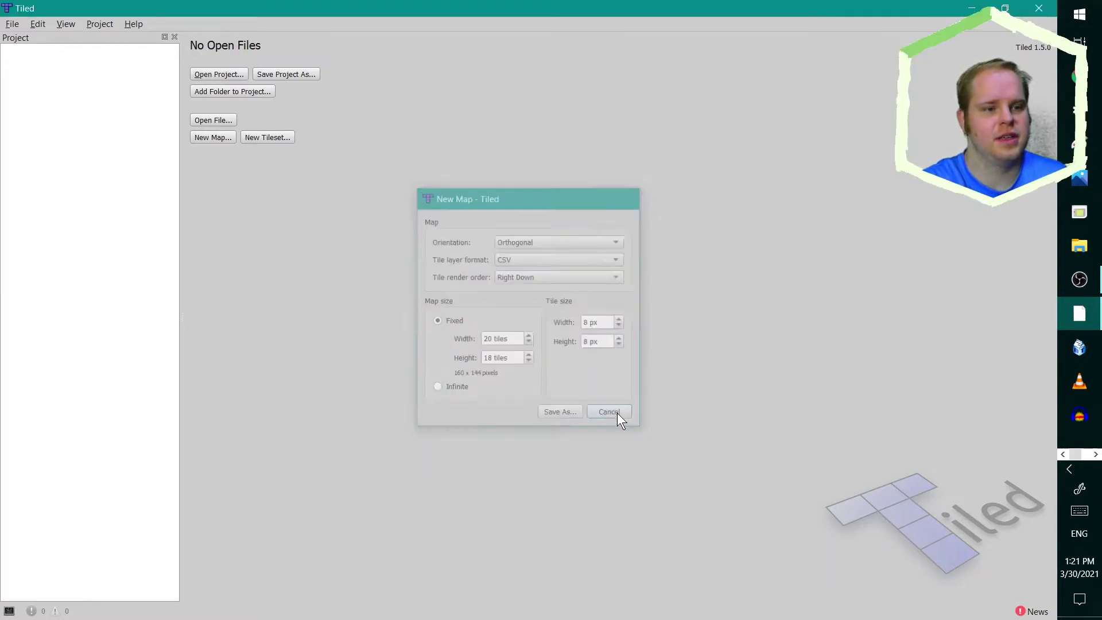
pyautogui.click(269, 138)
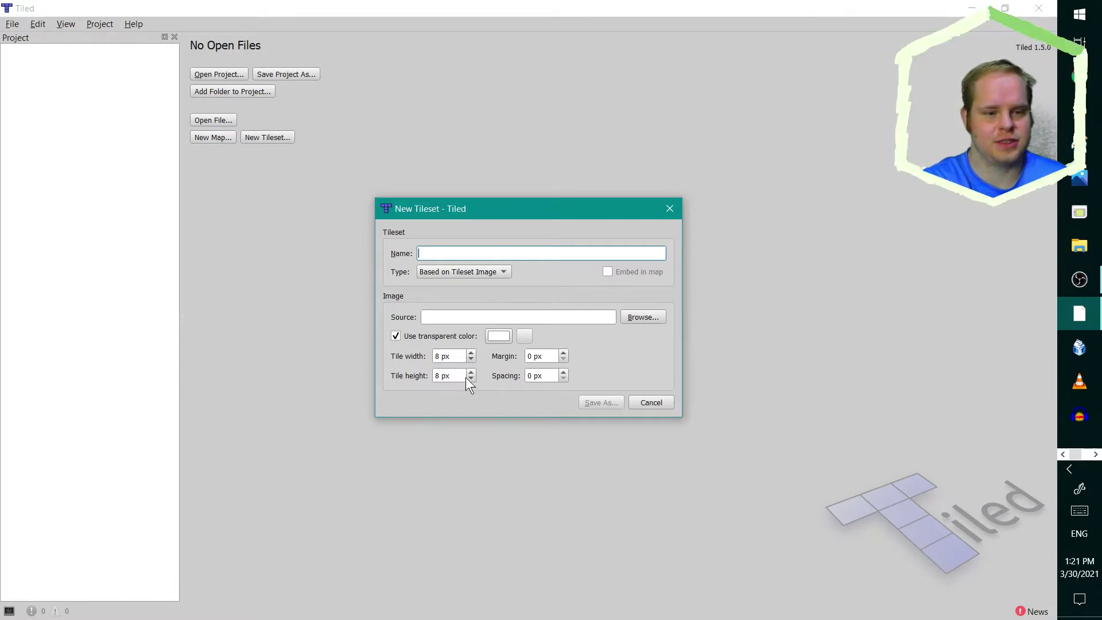
pyautogui.click(651, 402)
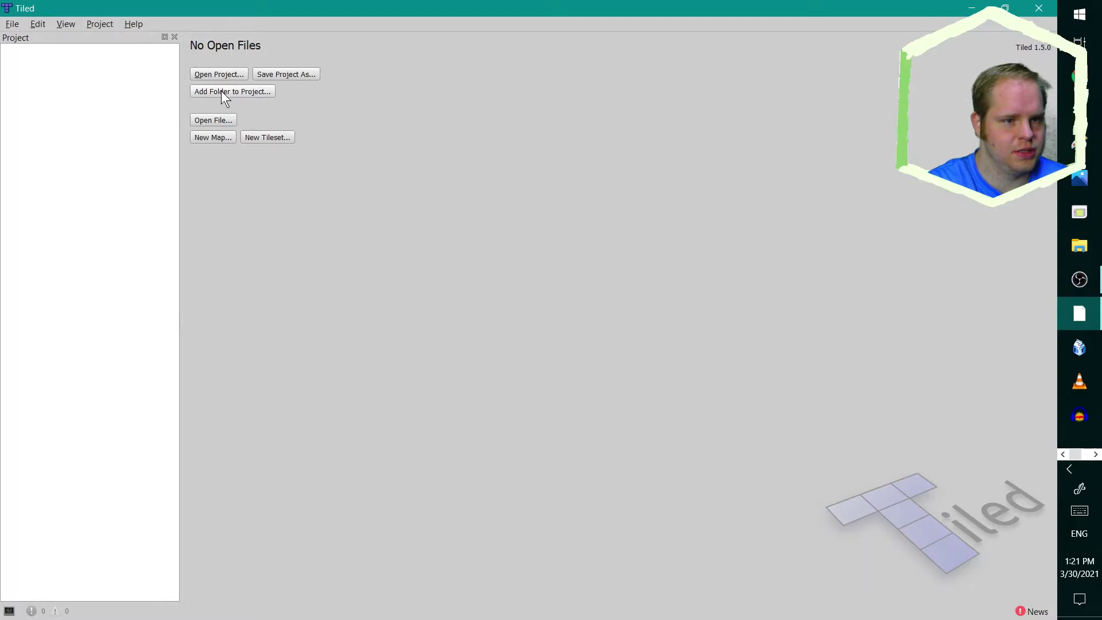
# Browse for files to open in the backgrounds folder of "game assets master file" under Documents.
pyautogui.click(12, 23)
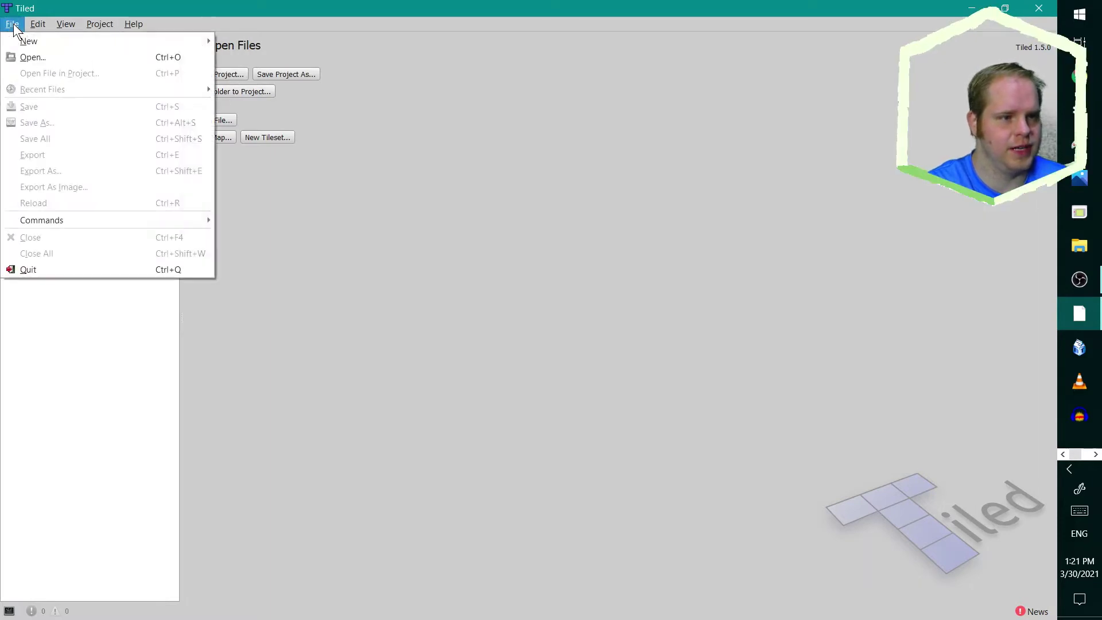
pyautogui.click(63, 61)
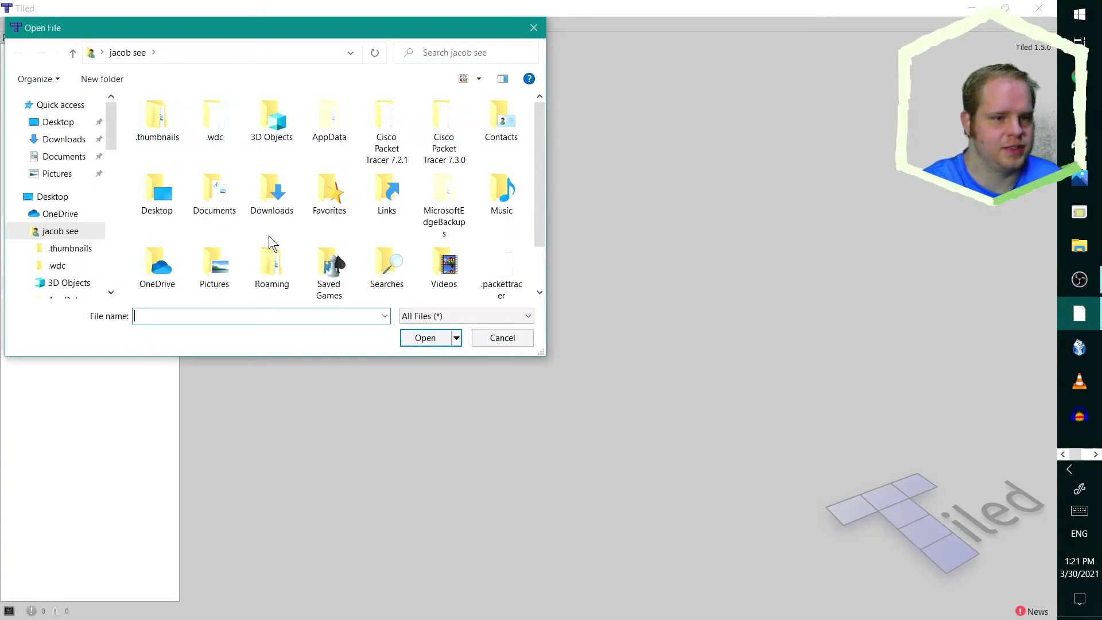
pyautogui.click(59, 159)
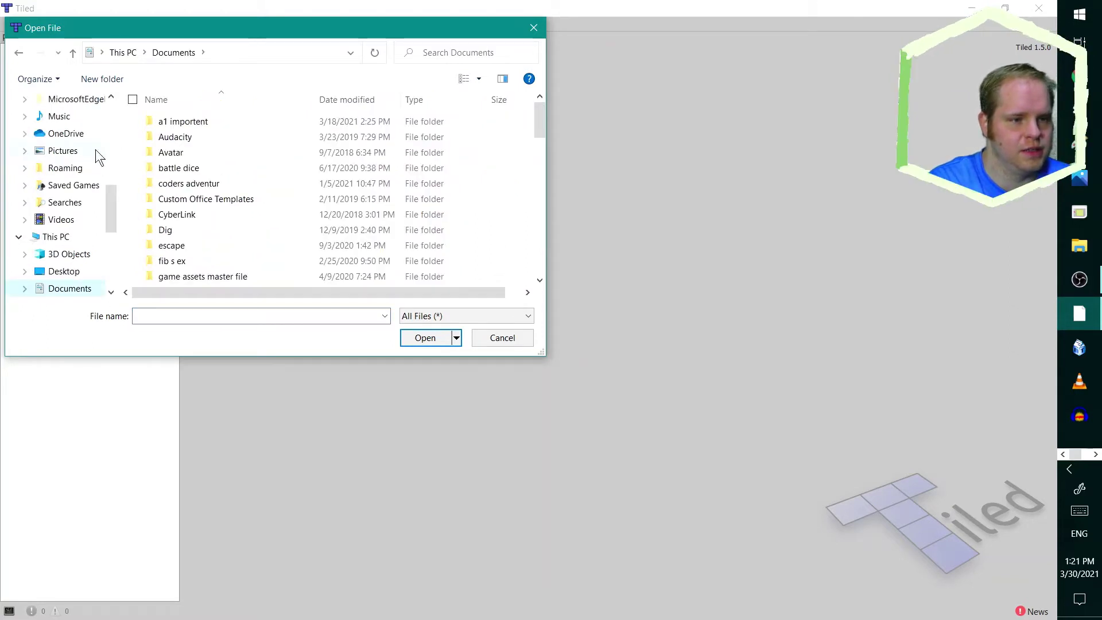
pyautogui.doubleClick(232, 277)
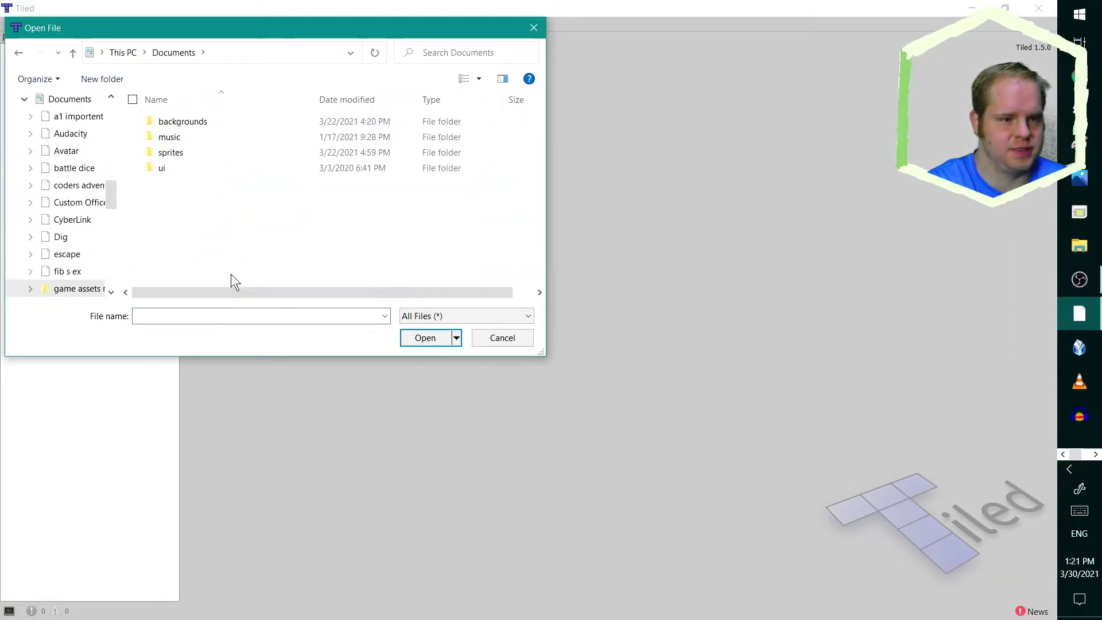
pyautogui.doubleClick(193, 123)
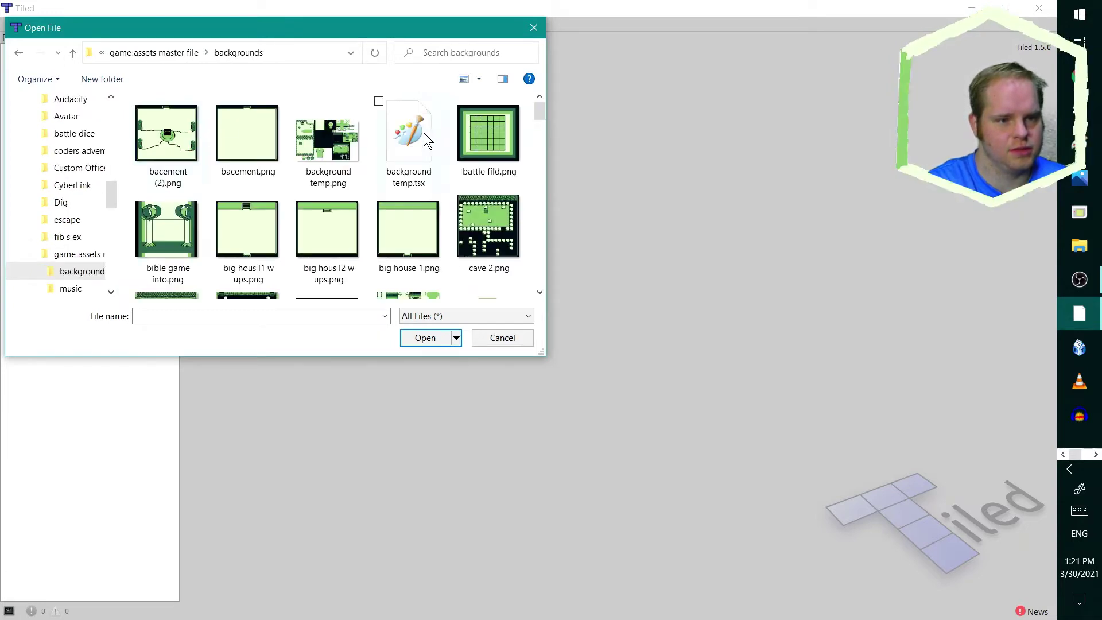
# Open background temp.tsx, GB map size L.tmx and GB map size S.tmx together.
pyautogui.click(380, 104)
pyautogui.moveTo(539, 112); pyautogui.dragTo(542, 135)
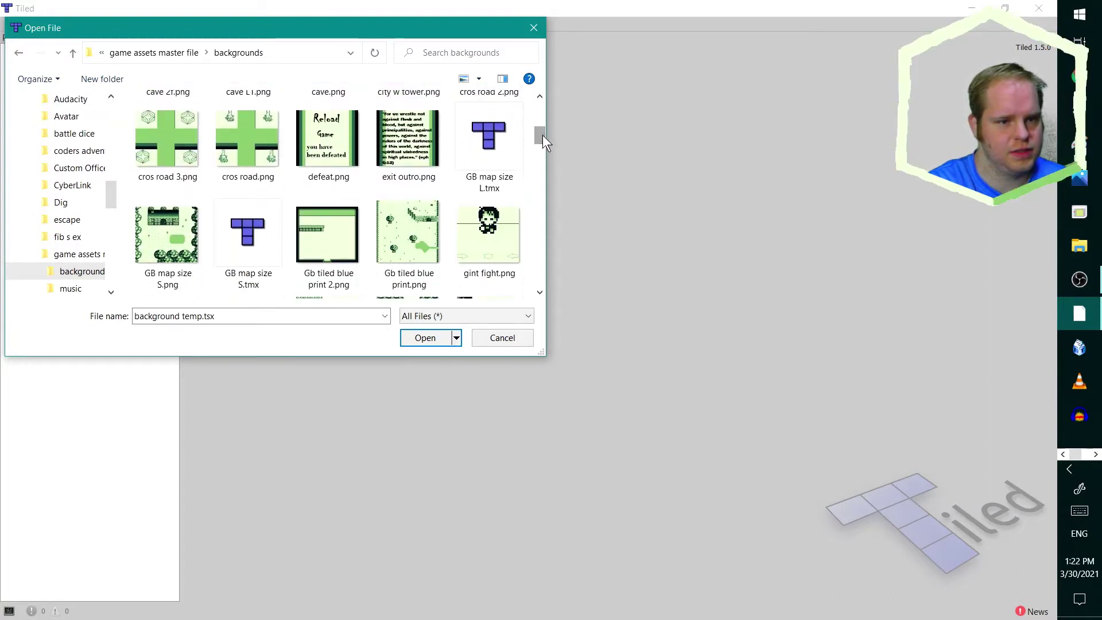
pyautogui.click(460, 106)
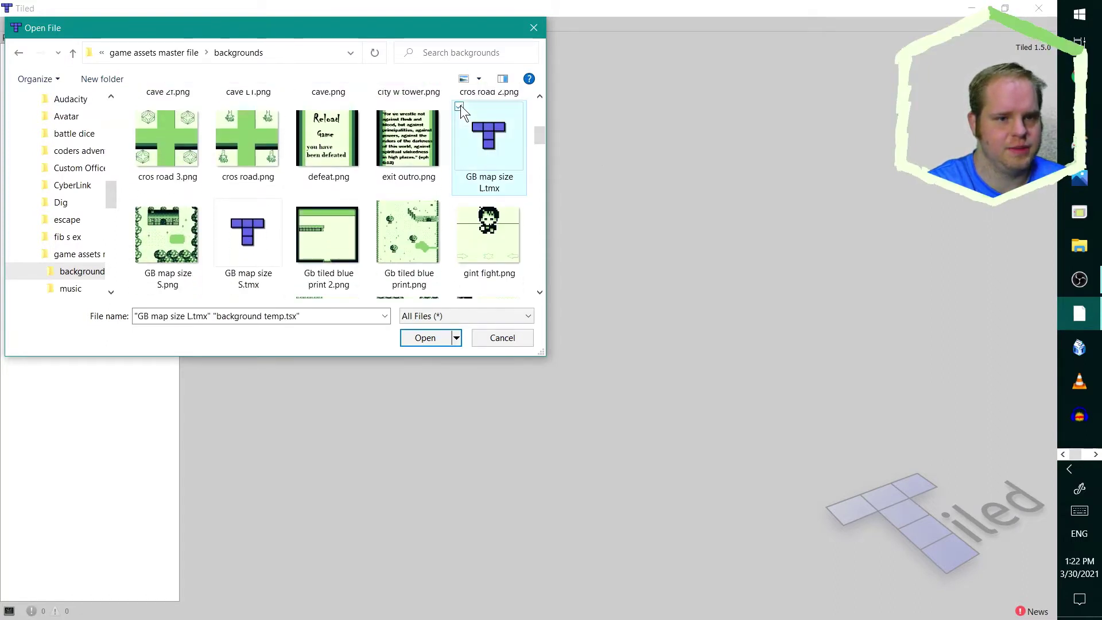
pyautogui.click(218, 203)
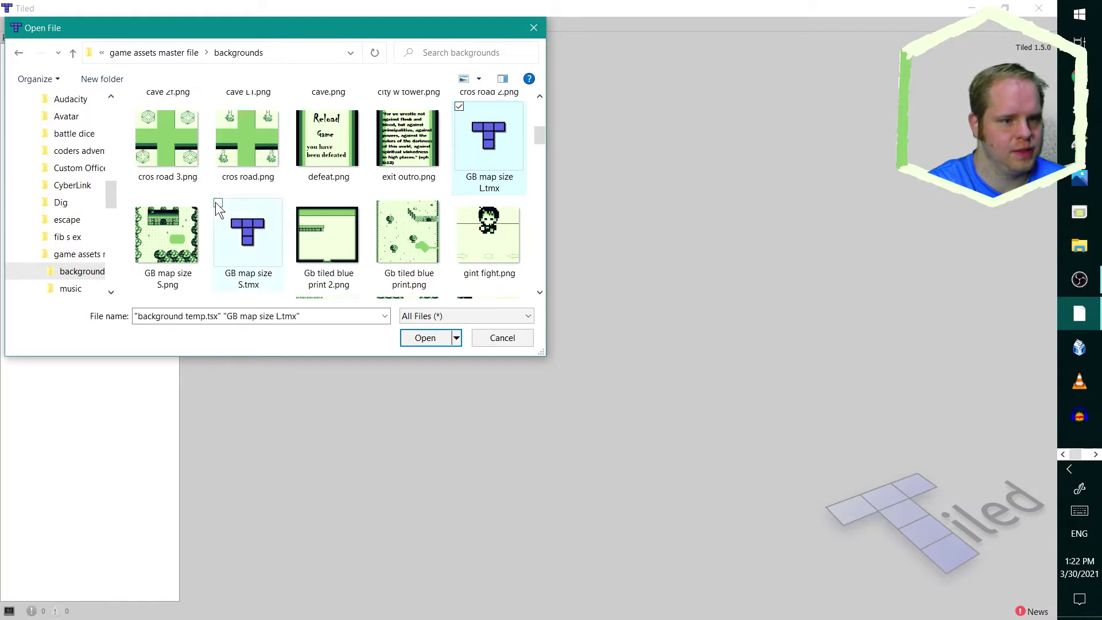
pyautogui.click(429, 338)
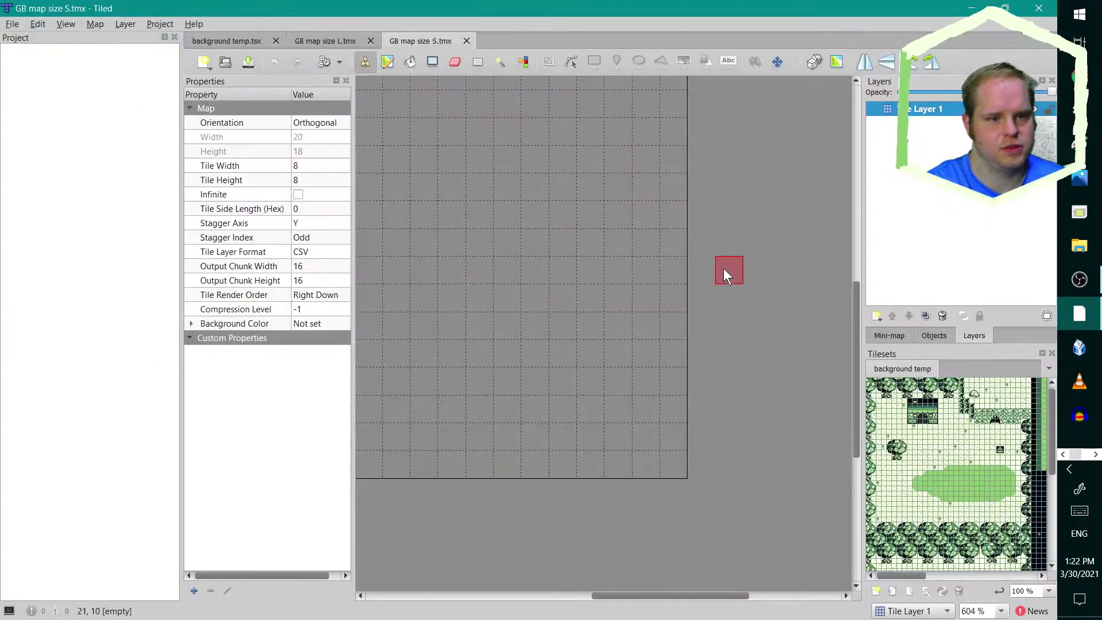
# Review the background temp tileset and the GB map size L map, and return to GB map size S.
pyautogui.click(235, 38)
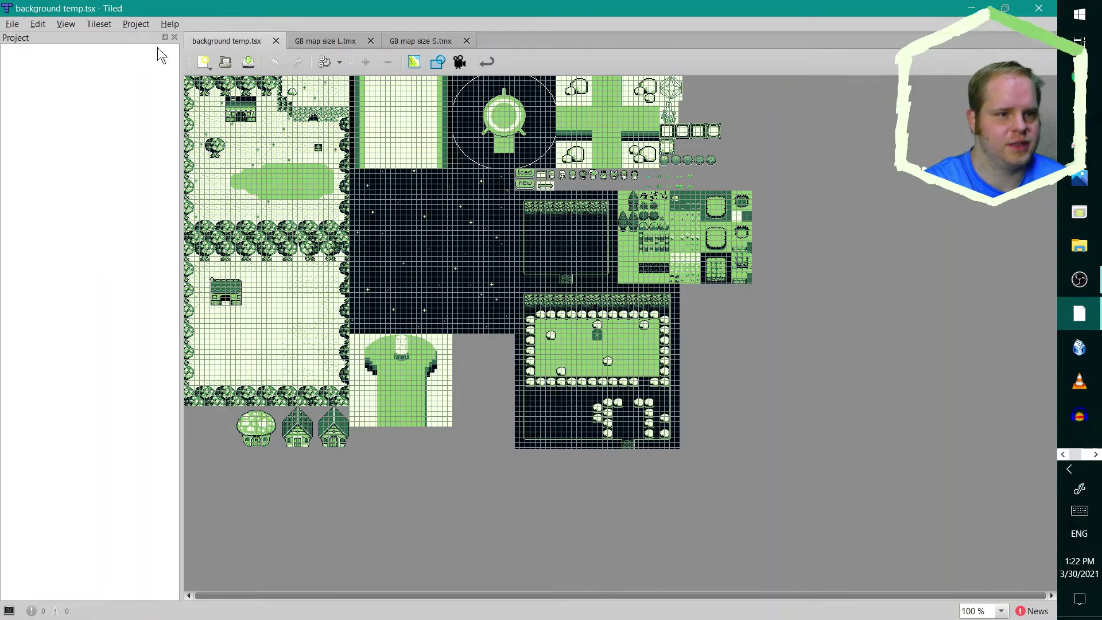
pyautogui.click(331, 44)
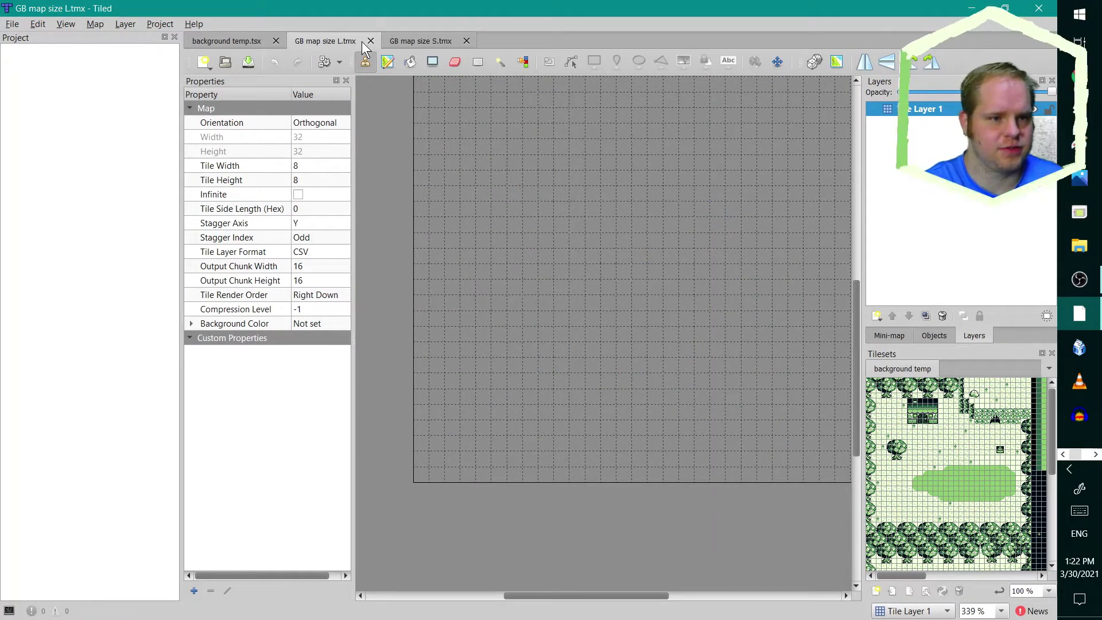
pyautogui.click(430, 38)
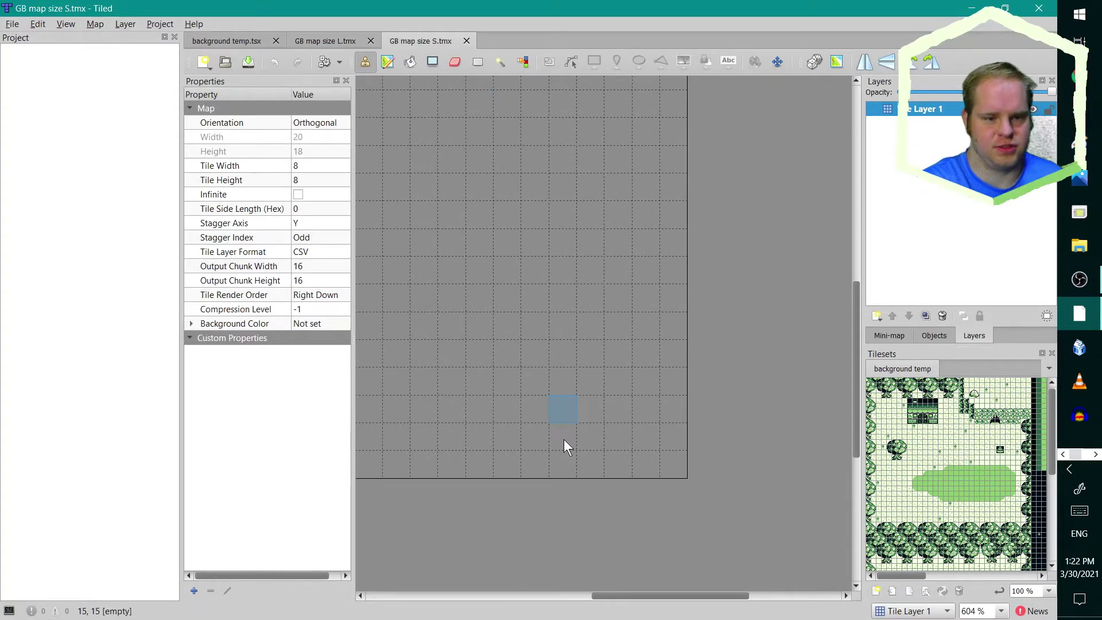
# Narrow the Project panel to give the GB map size S canvas more room.
pyautogui.moveTo(687, 593); pyautogui.dragTo(636, 592)
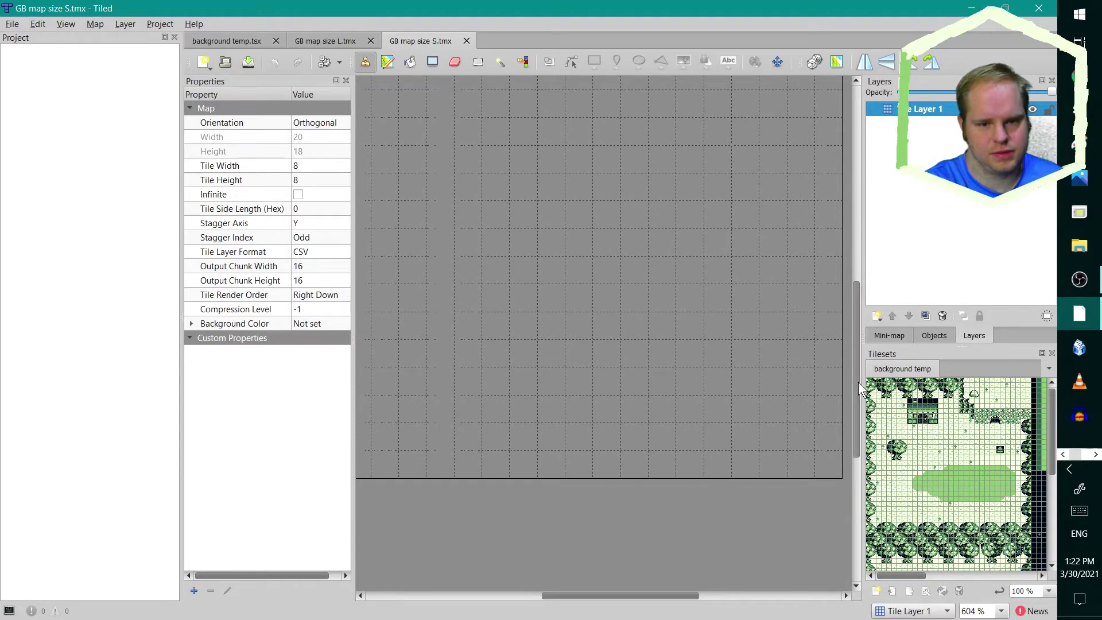
pyautogui.moveTo(859, 381); pyautogui.dragTo(854, 298)
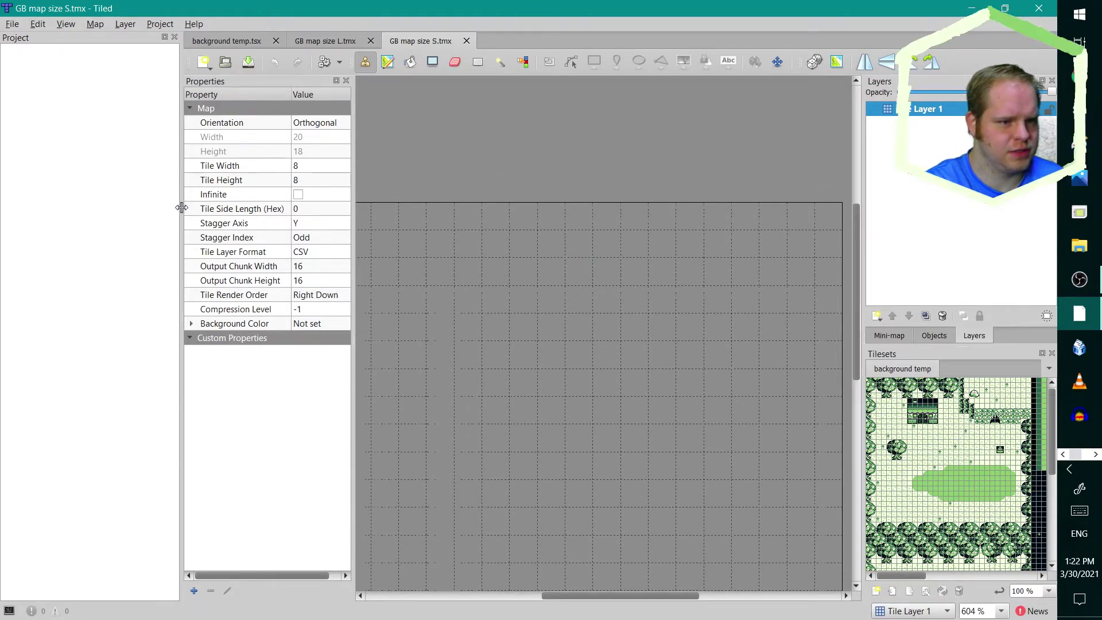
pyautogui.moveTo(182, 207); pyautogui.dragTo(82, 186)
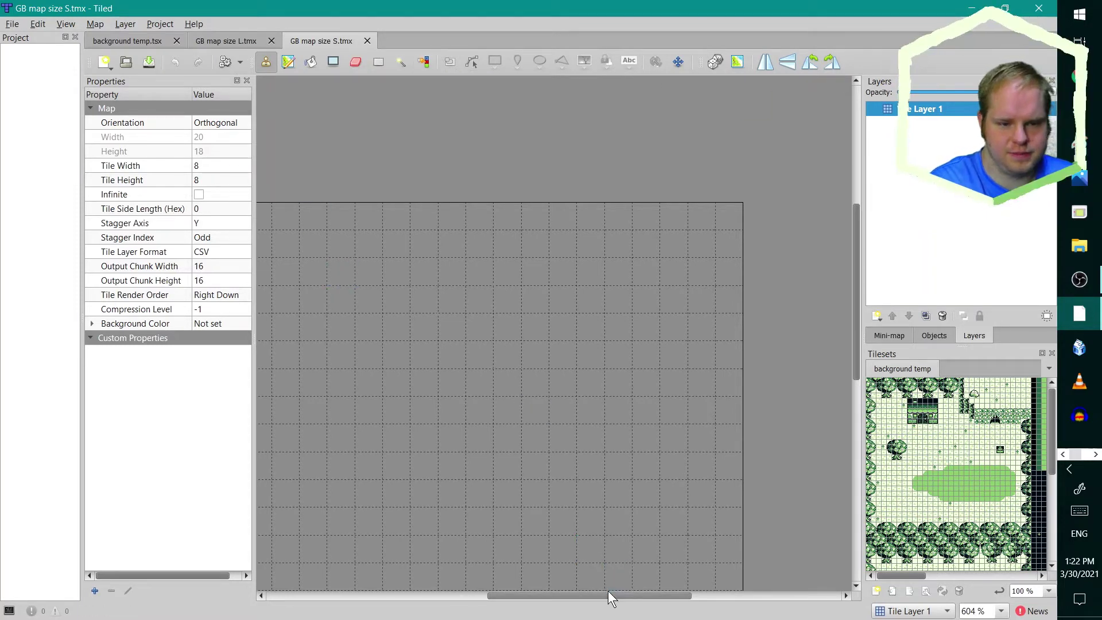
pyautogui.moveTo(608, 594); pyautogui.dragTo(575, 586)
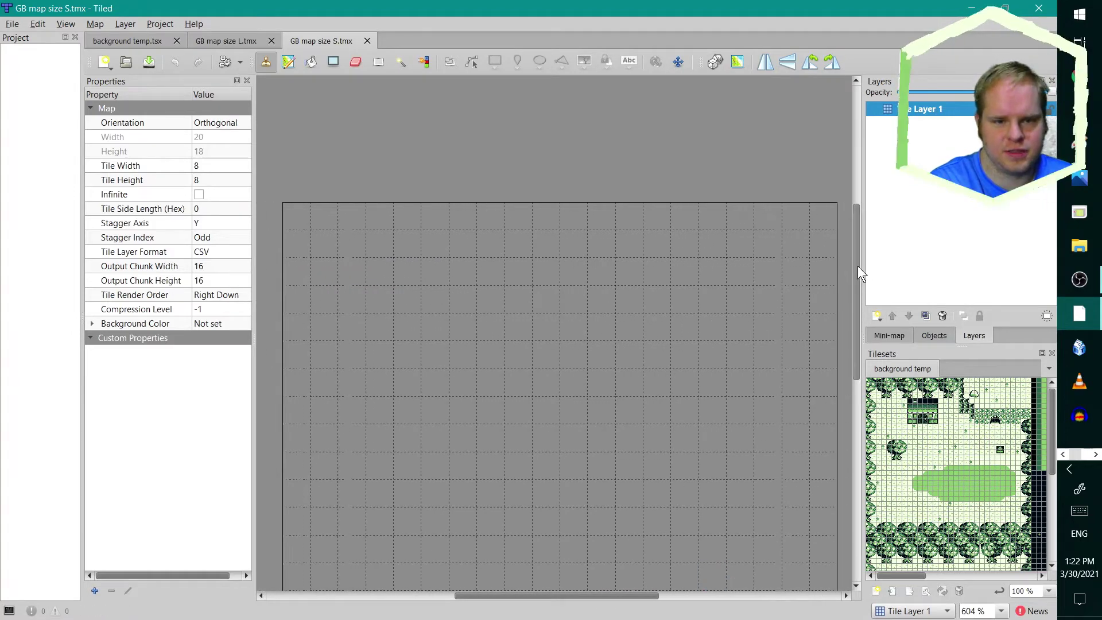
pyautogui.moveTo(857, 266); pyautogui.dragTo(865, 308)
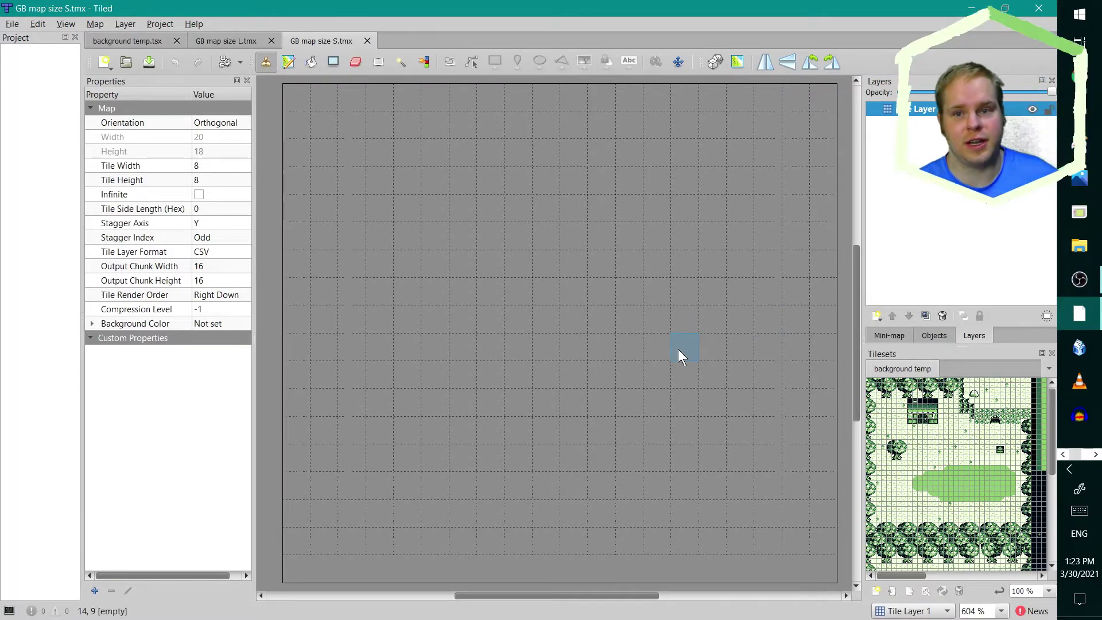
# Examine the Export As Image settings and the other export commands for GB map size S without exporting.
pyautogui.click(15, 23)
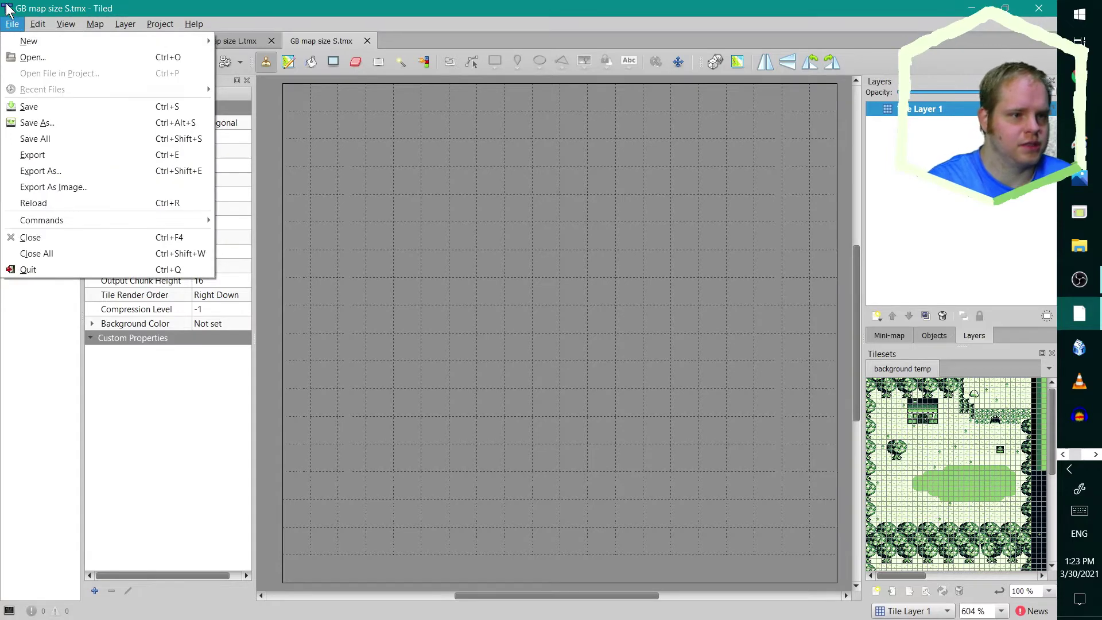
pyautogui.click(71, 186)
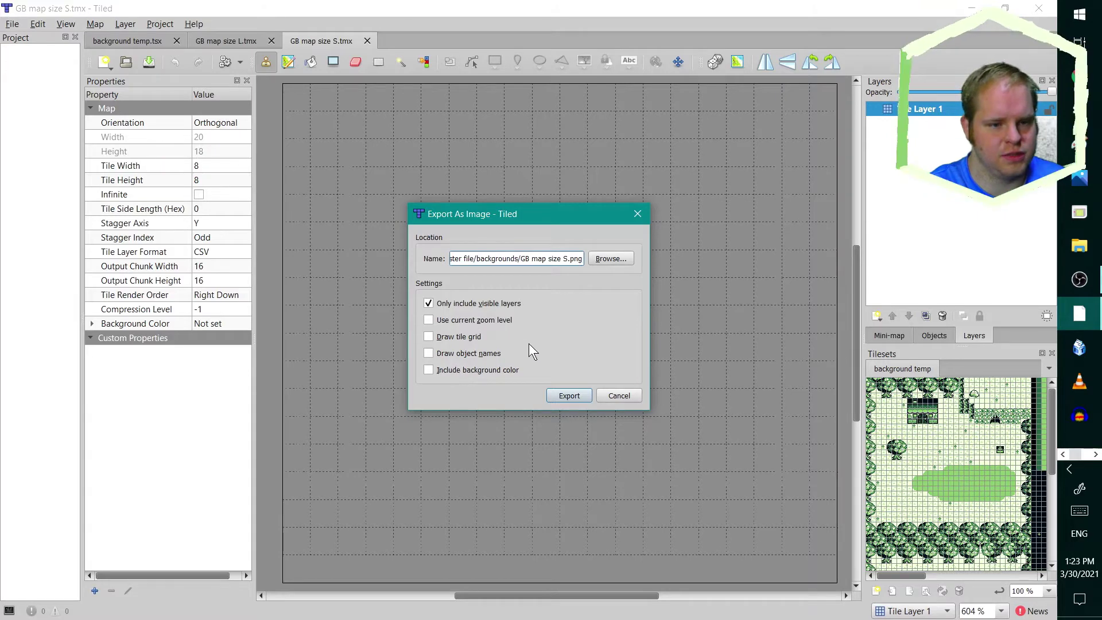
pyautogui.click(620, 397)
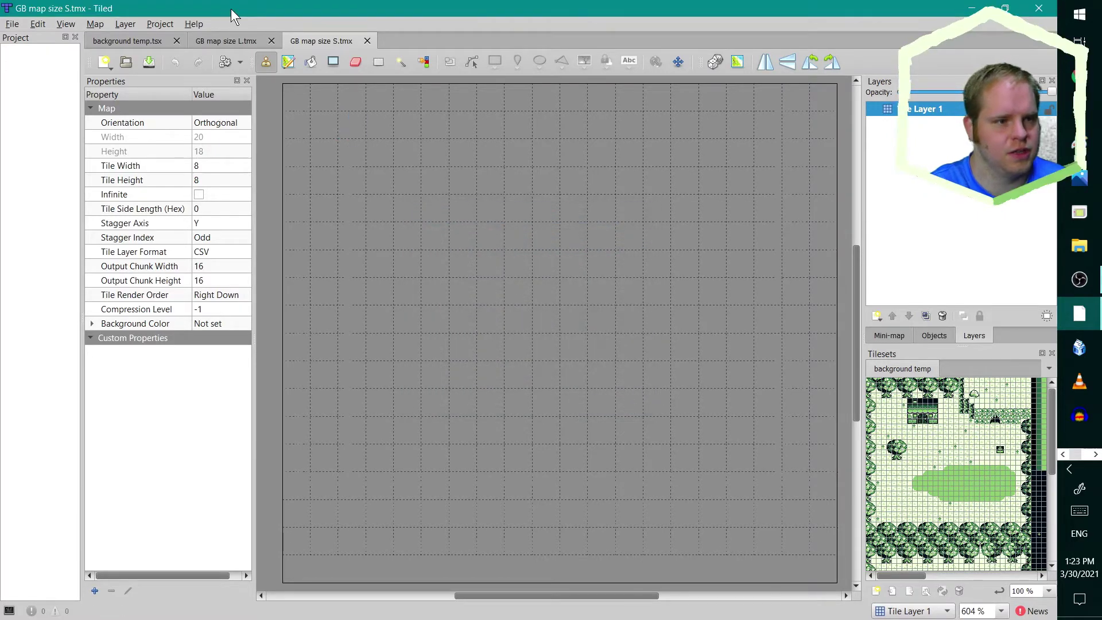
pyautogui.click(18, 21)
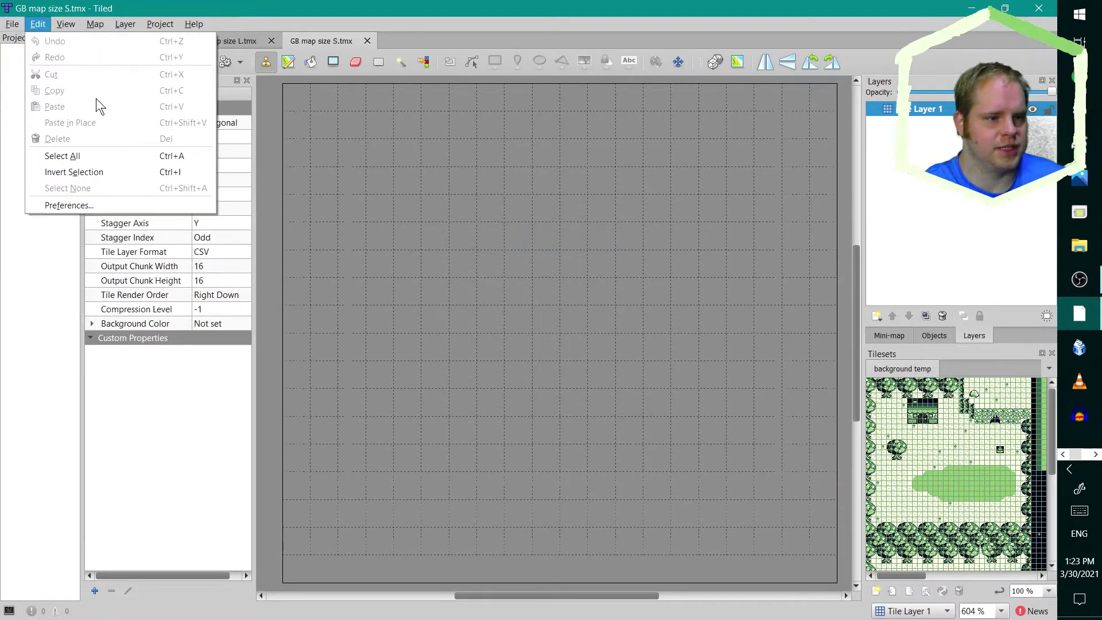
pyautogui.press('Escape')
pyautogui.click(20, 26)
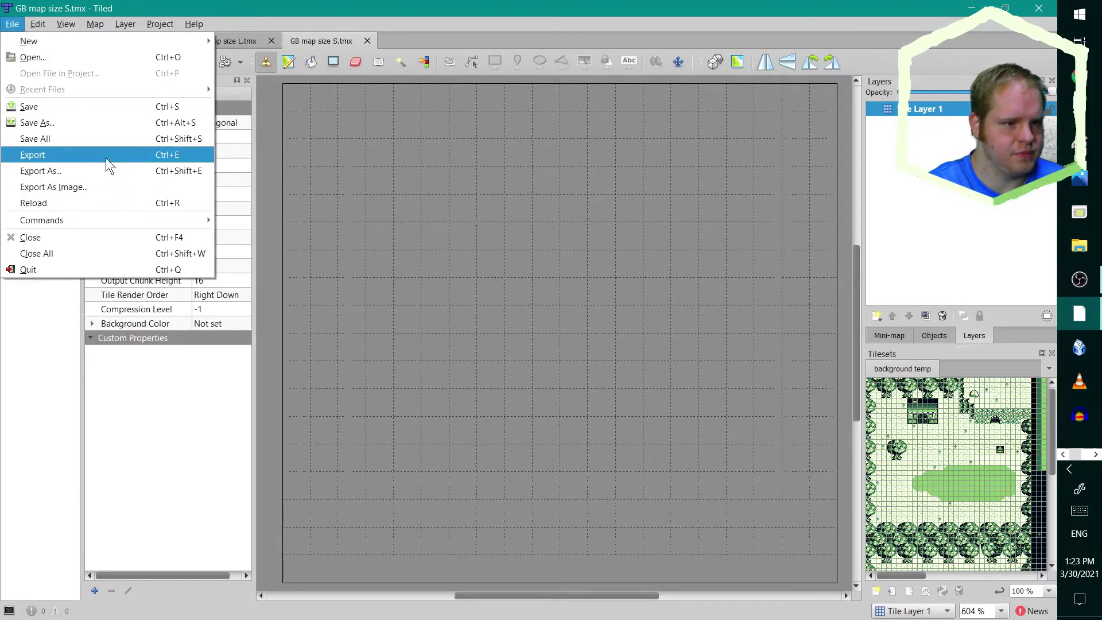
pyautogui.click(571, 307)
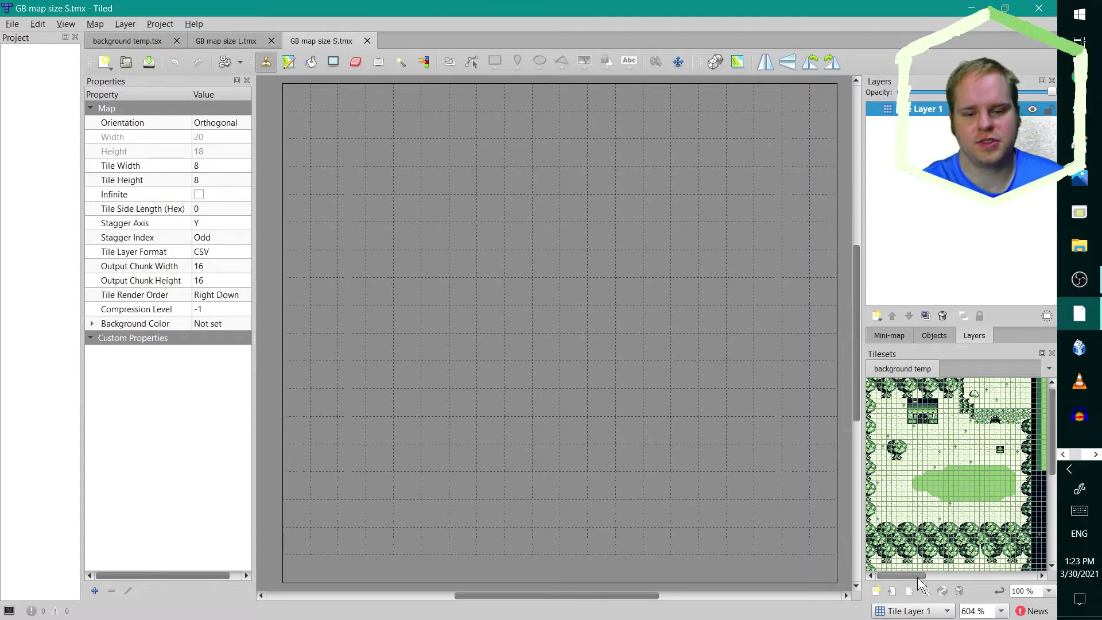
# Stamp the background temp tileset's western tree-and-grass strip, four tiles wide, down the full left edge of the map.
pyautogui.moveTo(917, 577)
pyautogui.mouseDown()
pyautogui.moveTo(956, 577)
pyautogui.moveTo(897, 573)
pyautogui.mouseUp()
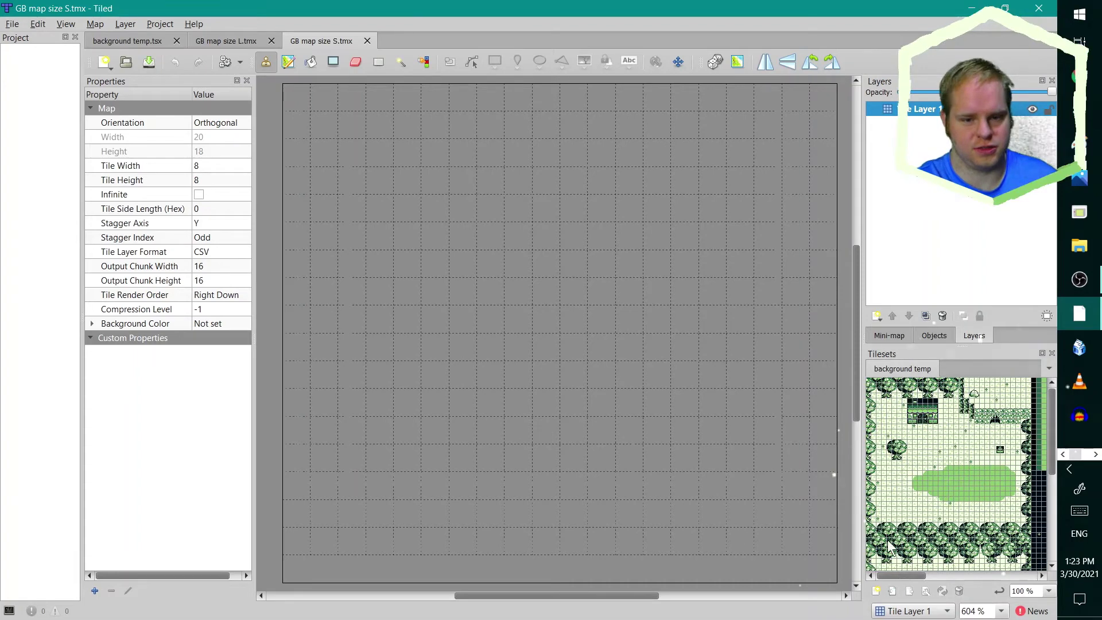
pyautogui.click(874, 390)
pyautogui.moveTo(875, 390); pyautogui.dragTo(958, 395)
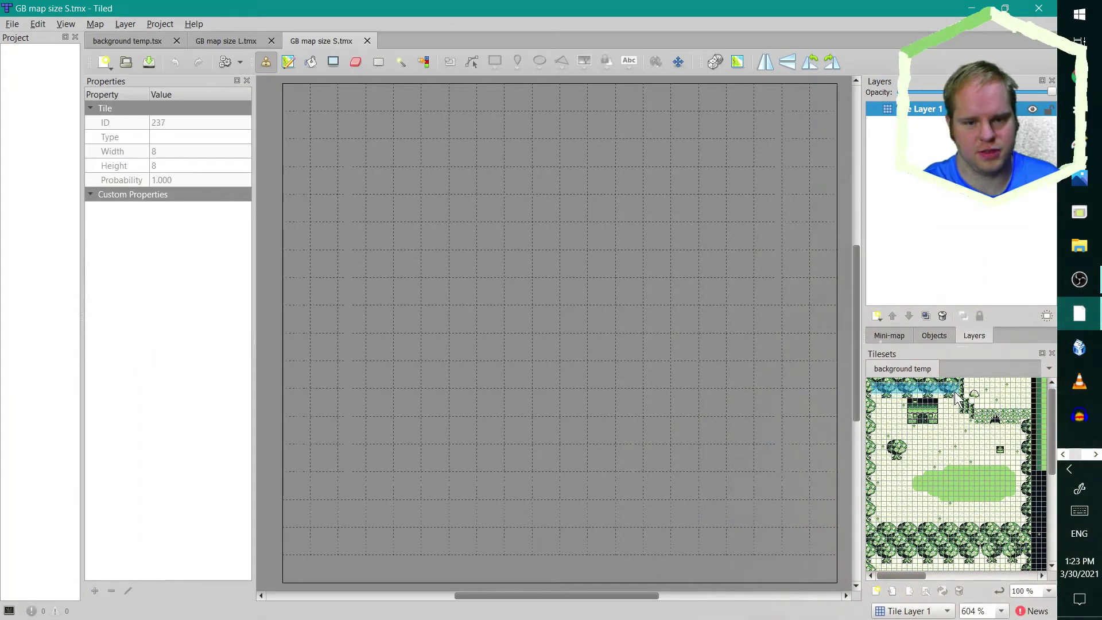
pyautogui.click(874, 408)
pyautogui.moveTo(873, 405); pyautogui.dragTo(884, 516)
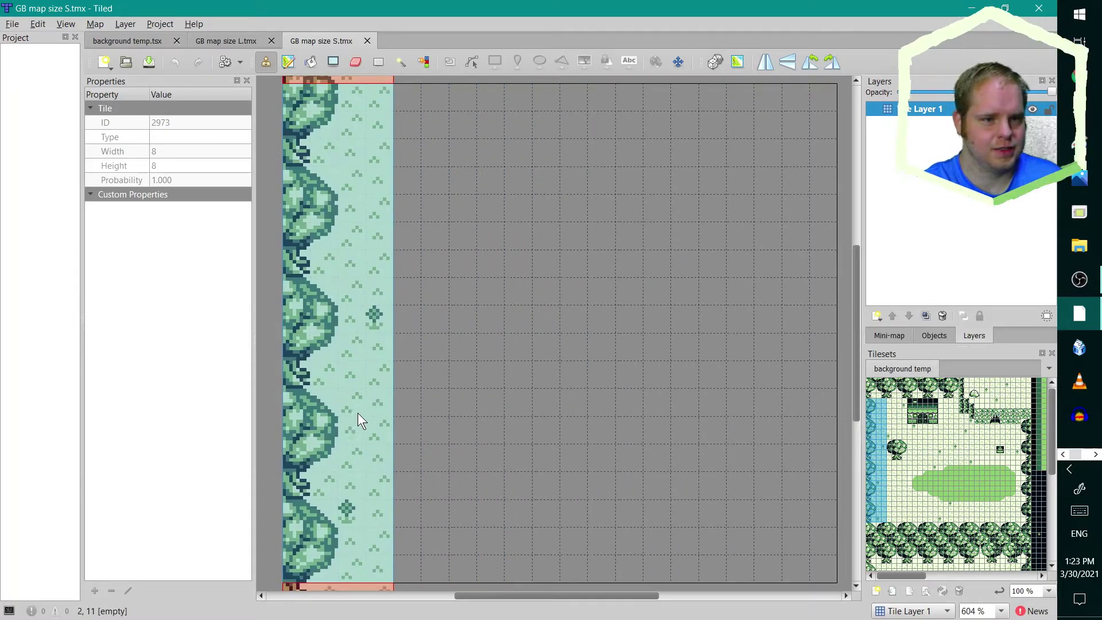
pyautogui.click(357, 428)
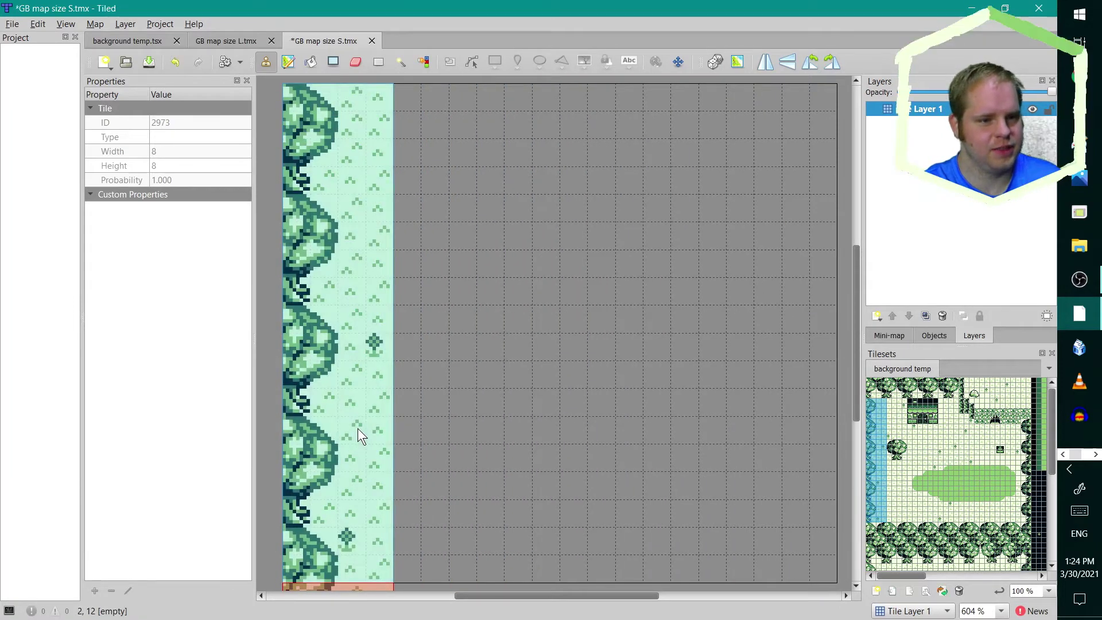
# Stamp the tileset's eastern tree strip down the map's right edge, with three tile columns inside the map.
pyautogui.click(1028, 427)
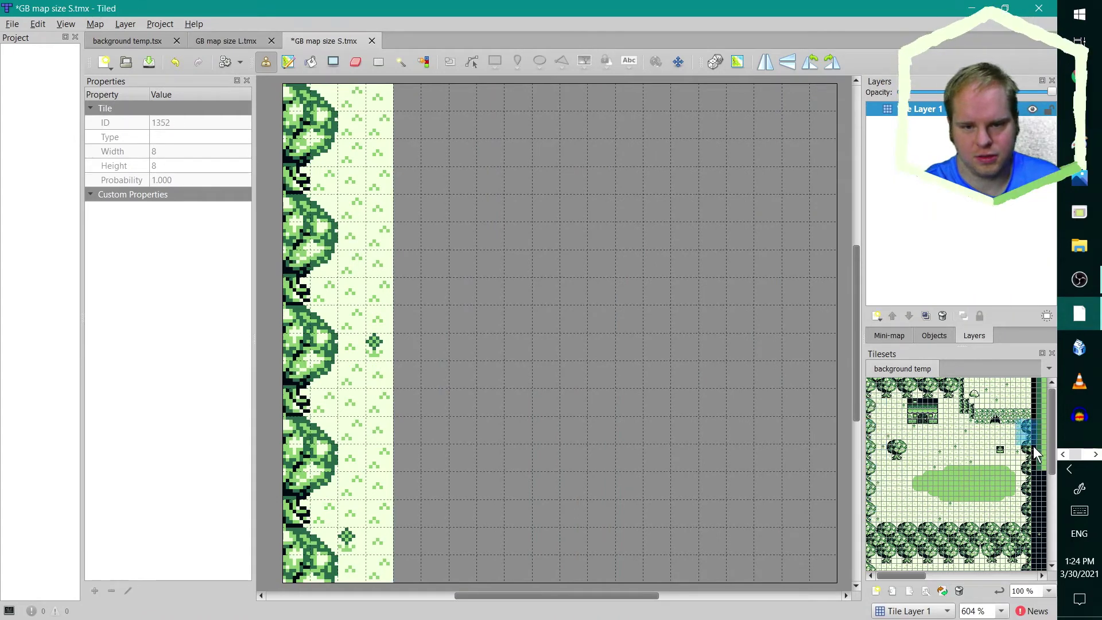
pyautogui.moveTo(1033, 453)
pyautogui.mouseDown()
pyautogui.moveTo(1028, 525)
pyautogui.moveTo(1025, 453)
pyautogui.moveTo(1031, 475)
pyautogui.mouseUp()
pyautogui.scroll(-3, 1028, 526)
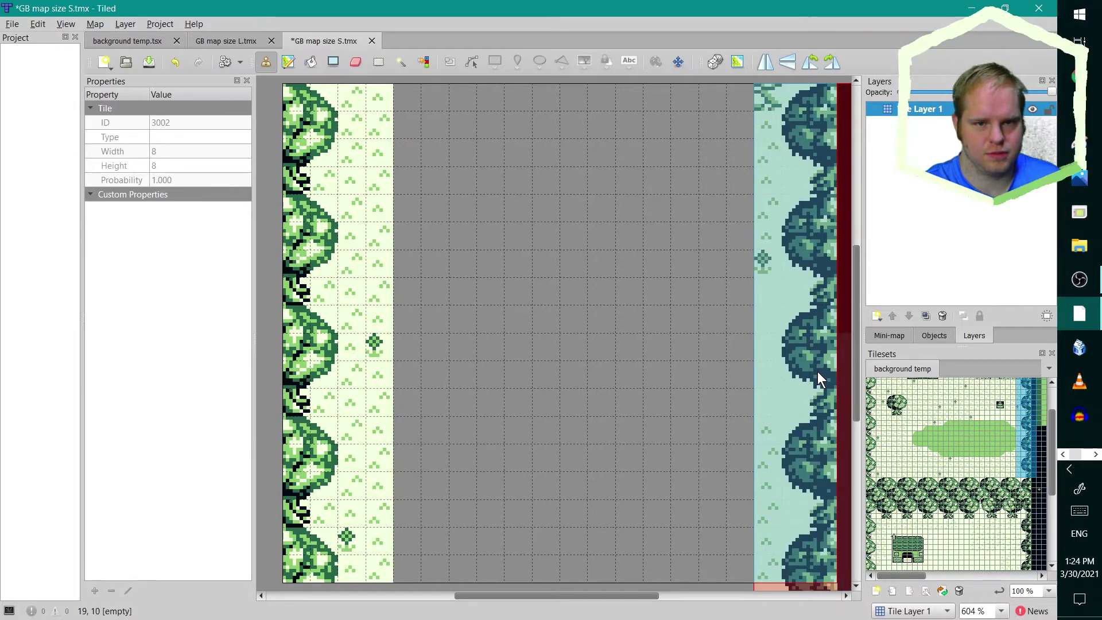
pyautogui.click(818, 370)
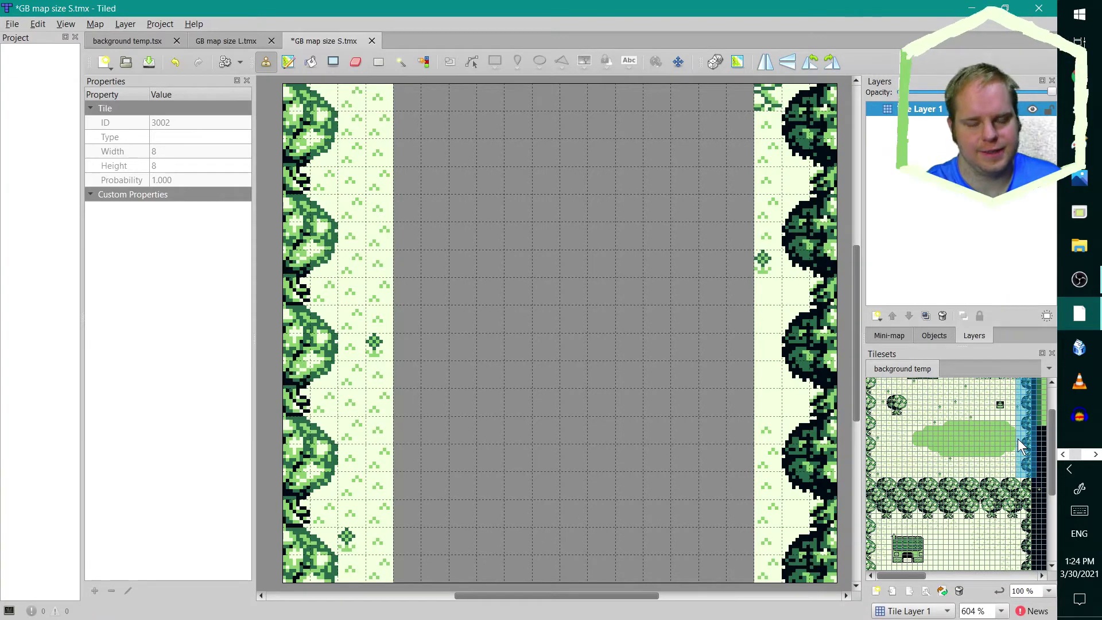
pyautogui.click(828, 282)
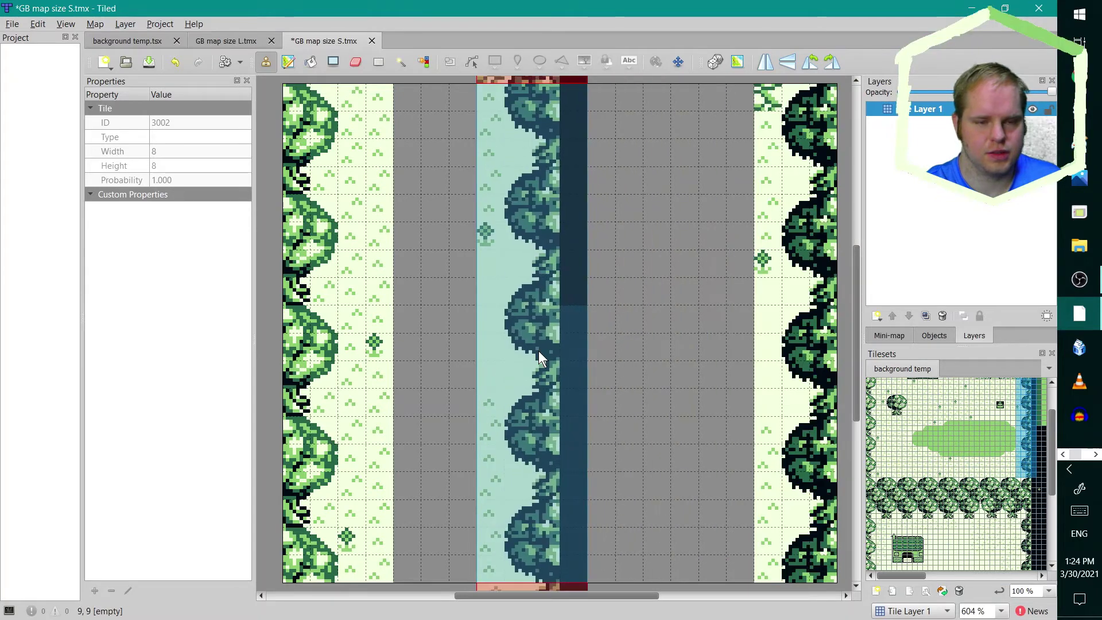
# Bucket-fill the map's empty middle in random mode with the block of grass and shrub tiles from the background temp tileset.
pyautogui.click(931, 404)
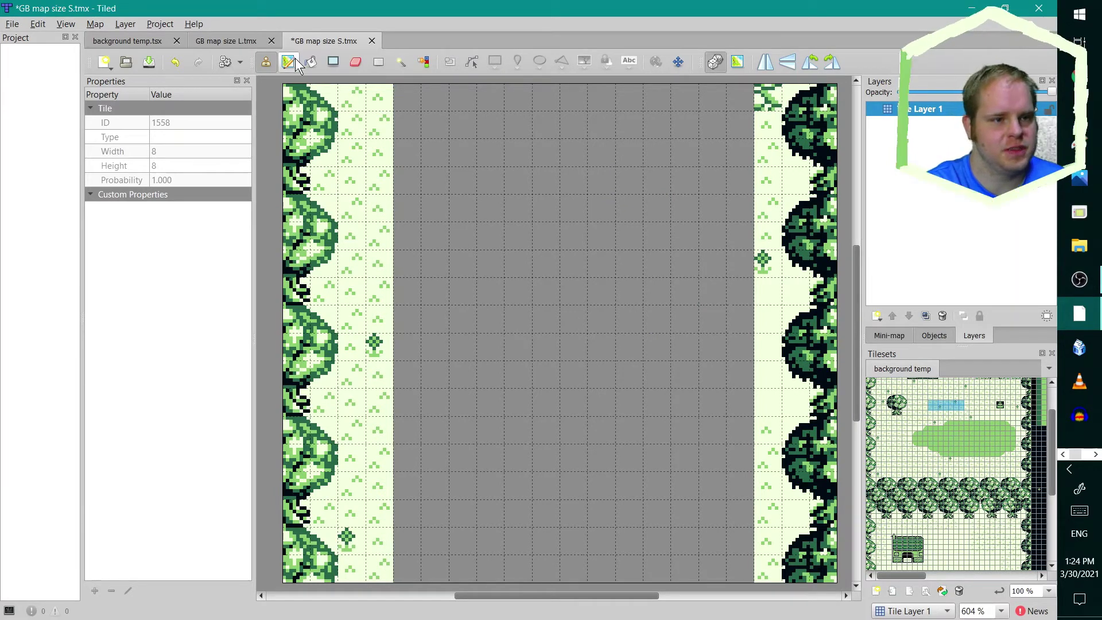
pyautogui.click(317, 63)
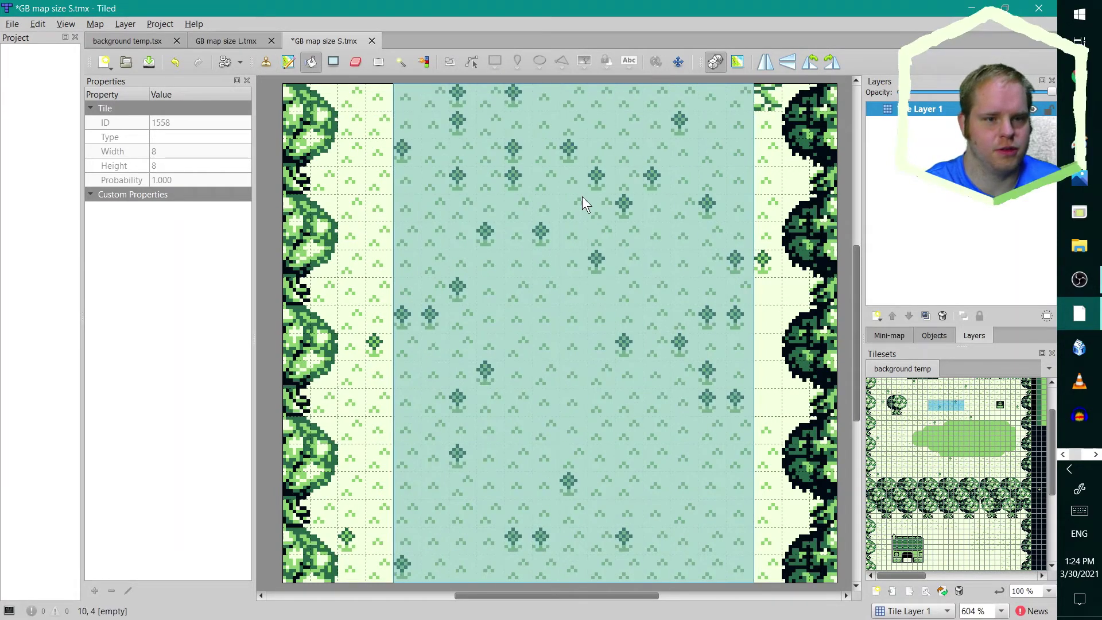
pyautogui.click(582, 197)
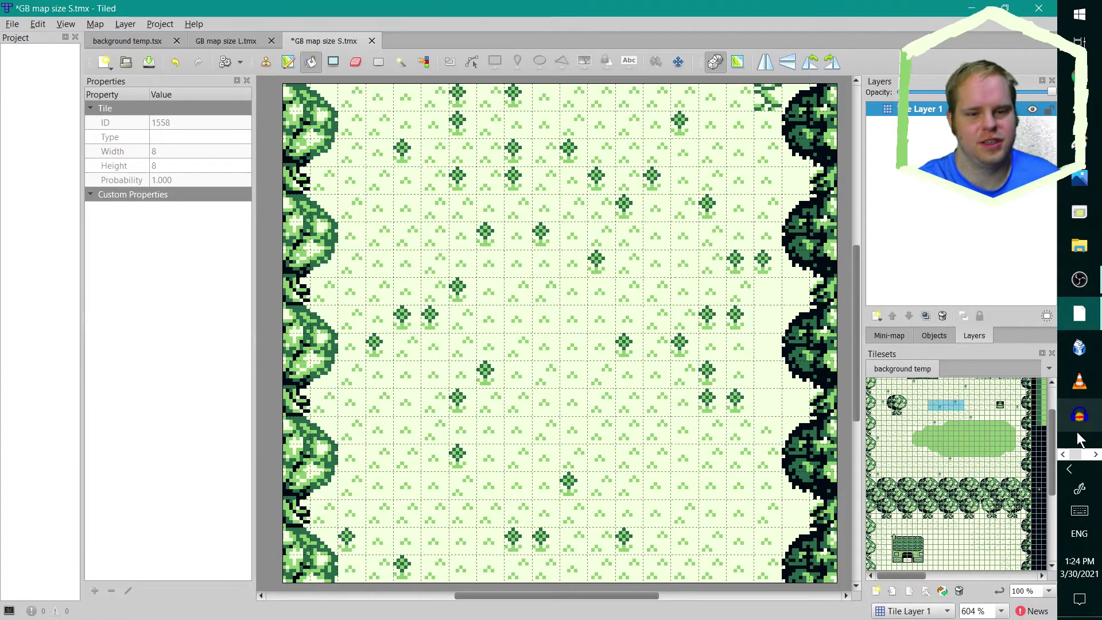
pyautogui.click(518, 192)
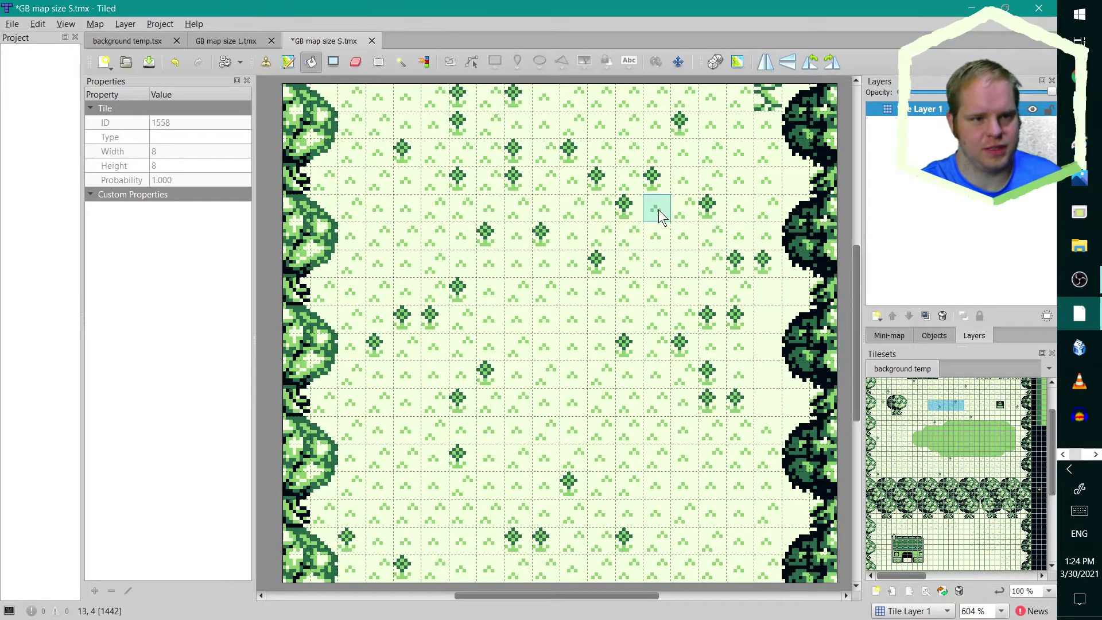
# Stamp the tileset's standalone tree in the map's northwest and southeast, and cover the stray branch tile in the northeast with plain grass.
pyautogui.click(266, 62)
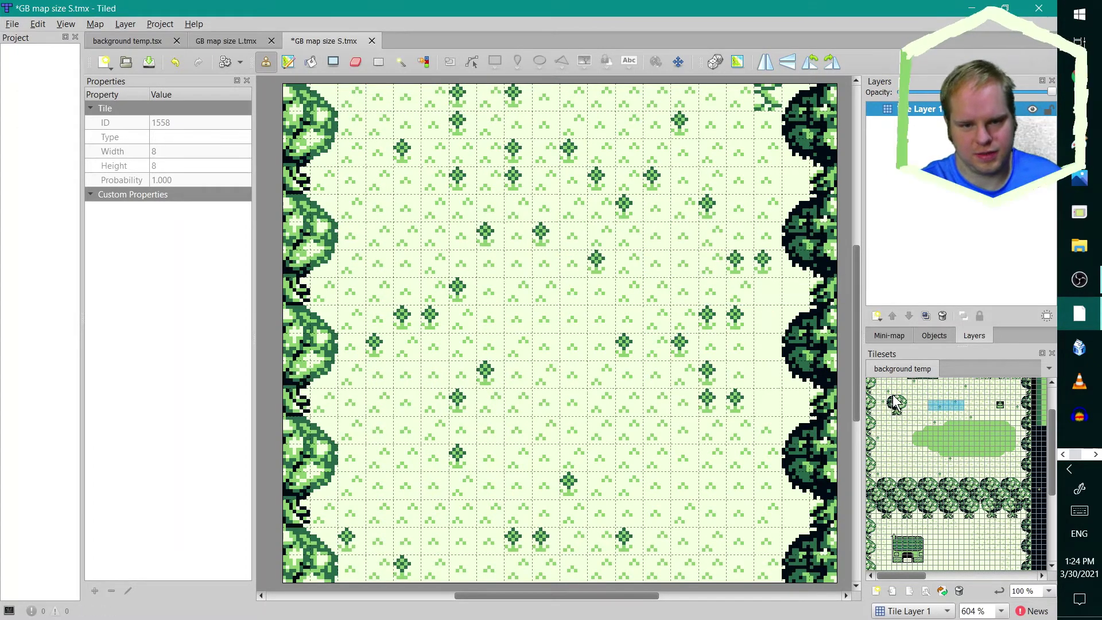
pyautogui.moveTo(890, 394); pyautogui.dragTo(906, 413)
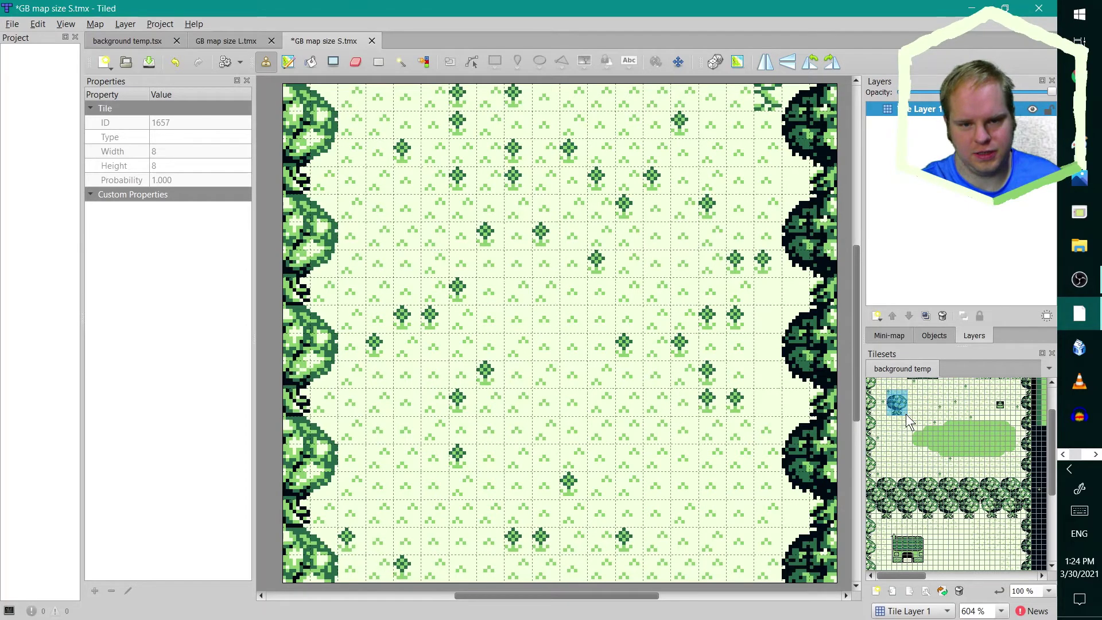
pyautogui.click(464, 195)
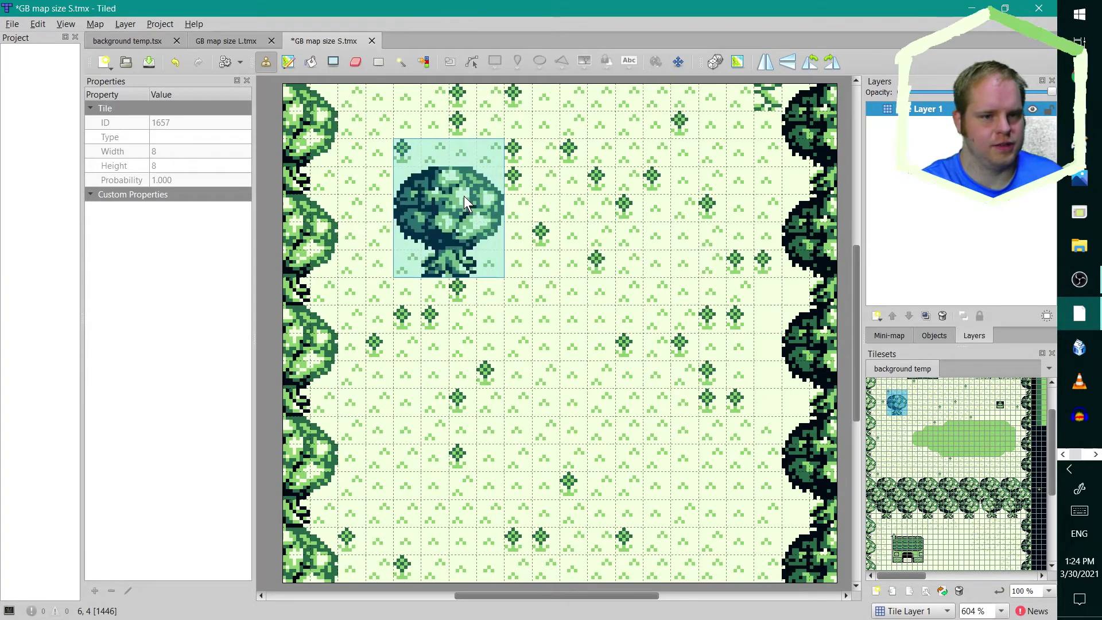
pyautogui.click(681, 384)
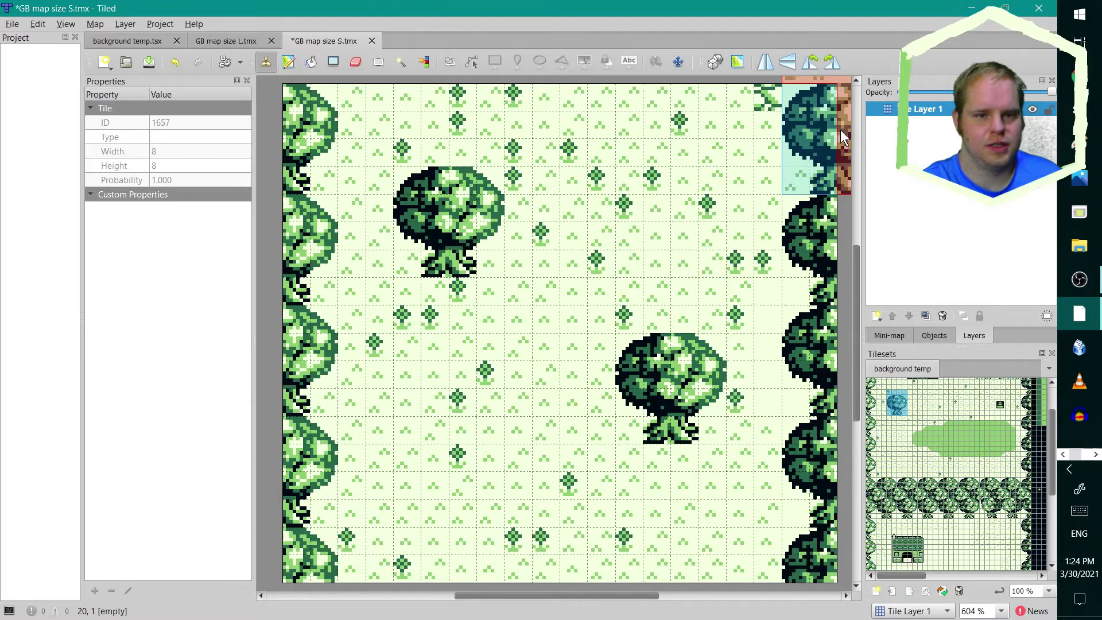
pyautogui.click(961, 392)
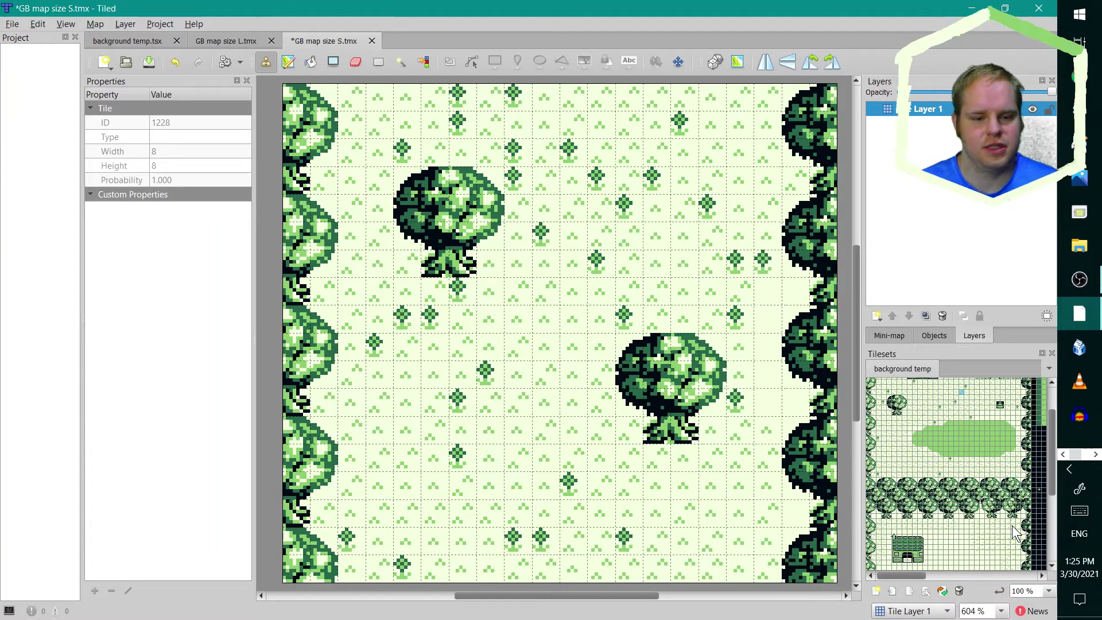
# Bring the tileset's house graphics into reach and add a new tile layer above Tile Layer 1.
pyautogui.moveTo(856, 247)
pyautogui.mouseDown()
pyautogui.moveTo(858, 258)
pyautogui.moveTo(859, 237)
pyautogui.moveTo(858, 248)
pyautogui.mouseUp()
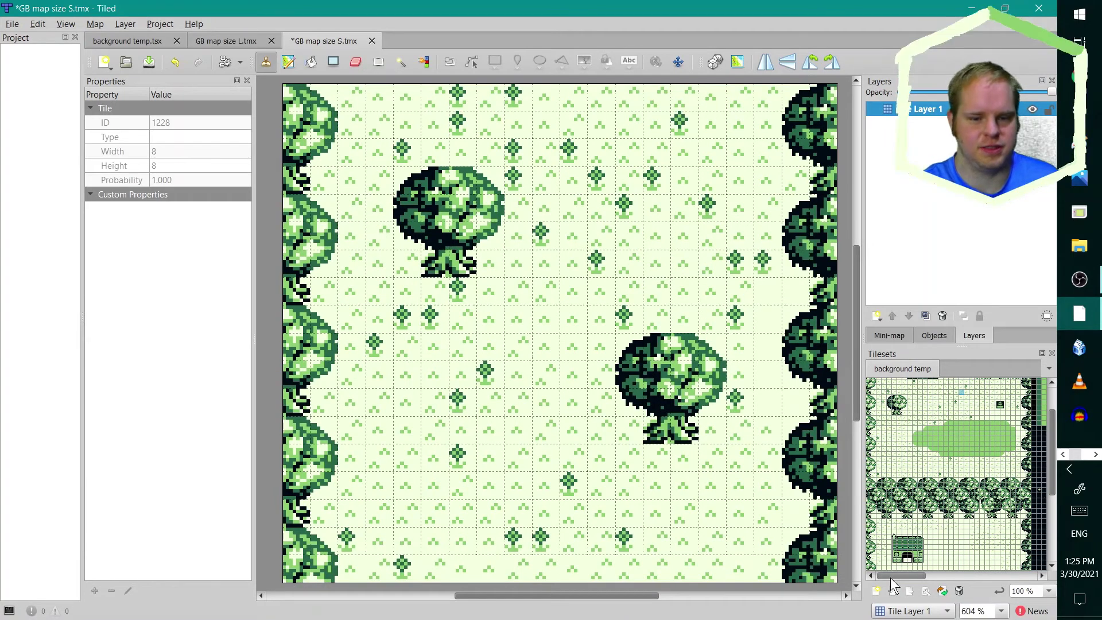
pyautogui.moveTo(911, 575)
pyautogui.mouseDown()
pyautogui.moveTo(938, 575)
pyautogui.moveTo(923, 576)
pyautogui.mouseUp()
pyautogui.moveTo(1050, 421); pyautogui.dragTo(1063, 504)
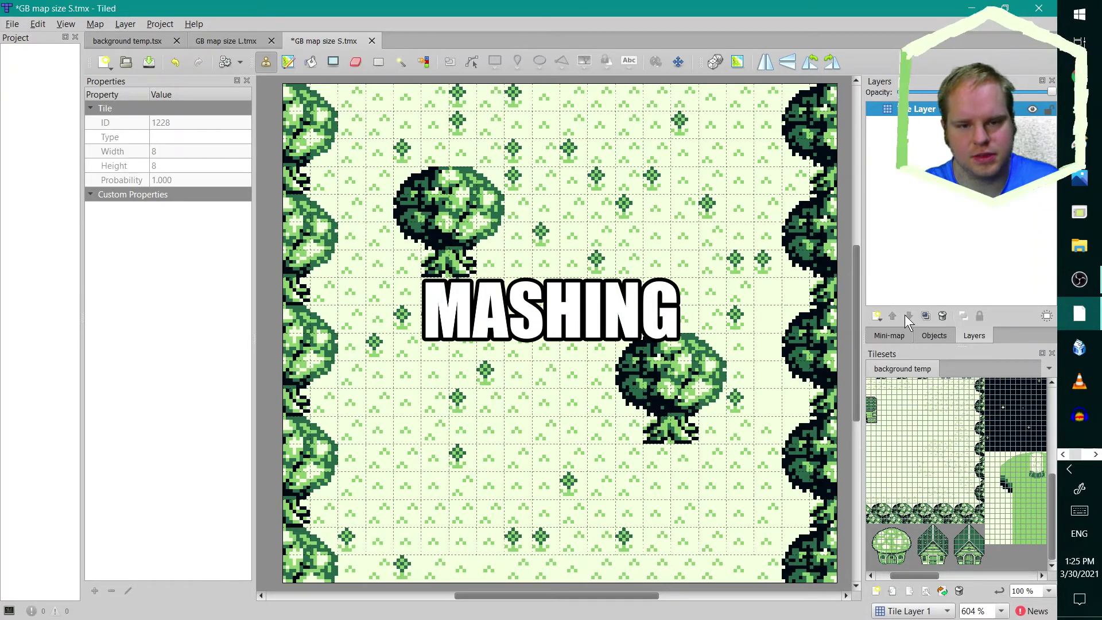
pyautogui.click(877, 315)
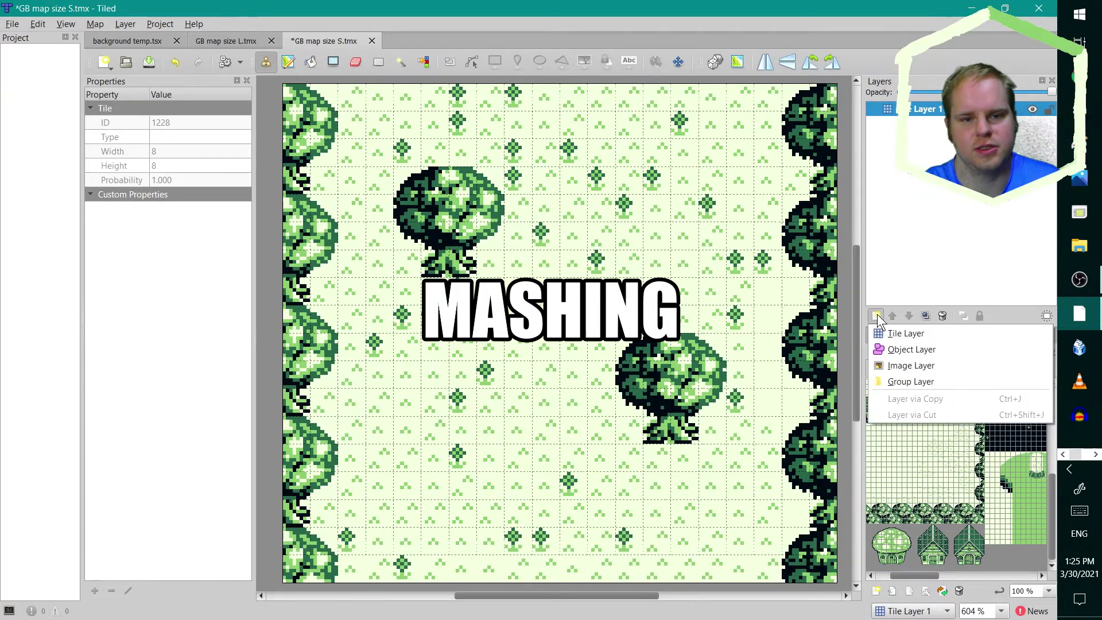
pyautogui.click(912, 334)
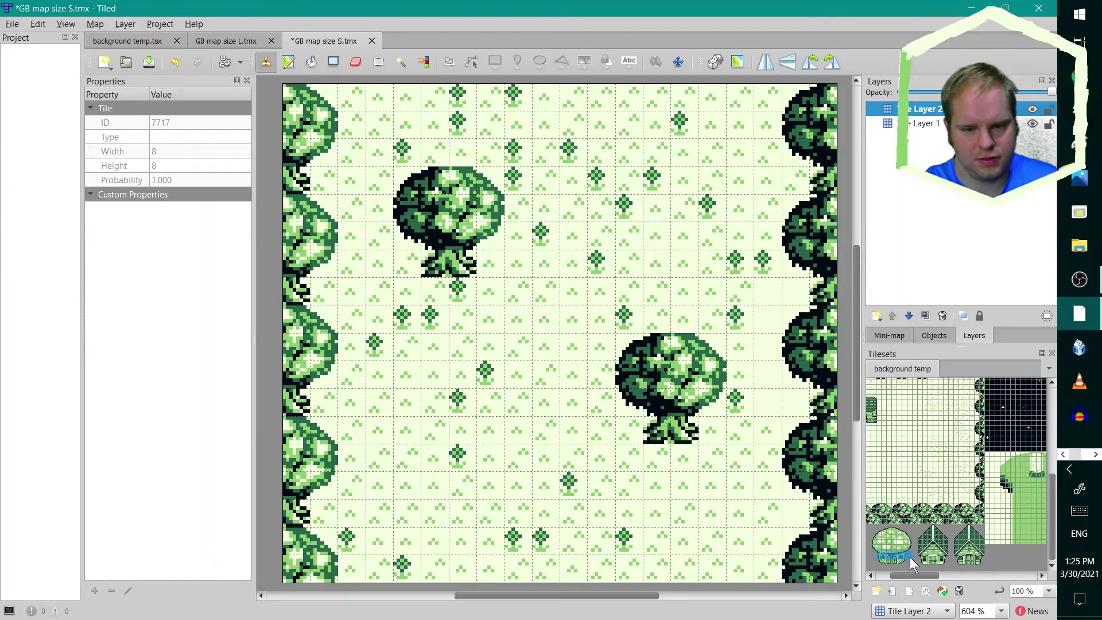
# Build a house over the northwest tree on Tile Layer 2 with the mushroom house's front, trying the patterned roof before stamping the plain roof.
pyautogui.moveTo(910, 557); pyautogui.dragTo(903, 562)
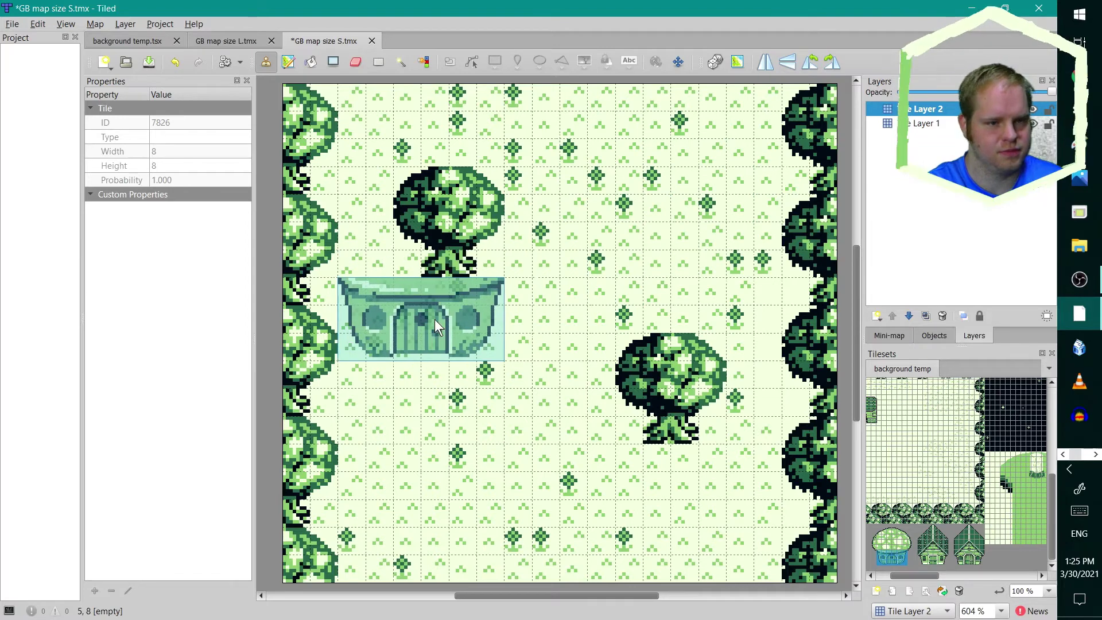
pyautogui.click(436, 294)
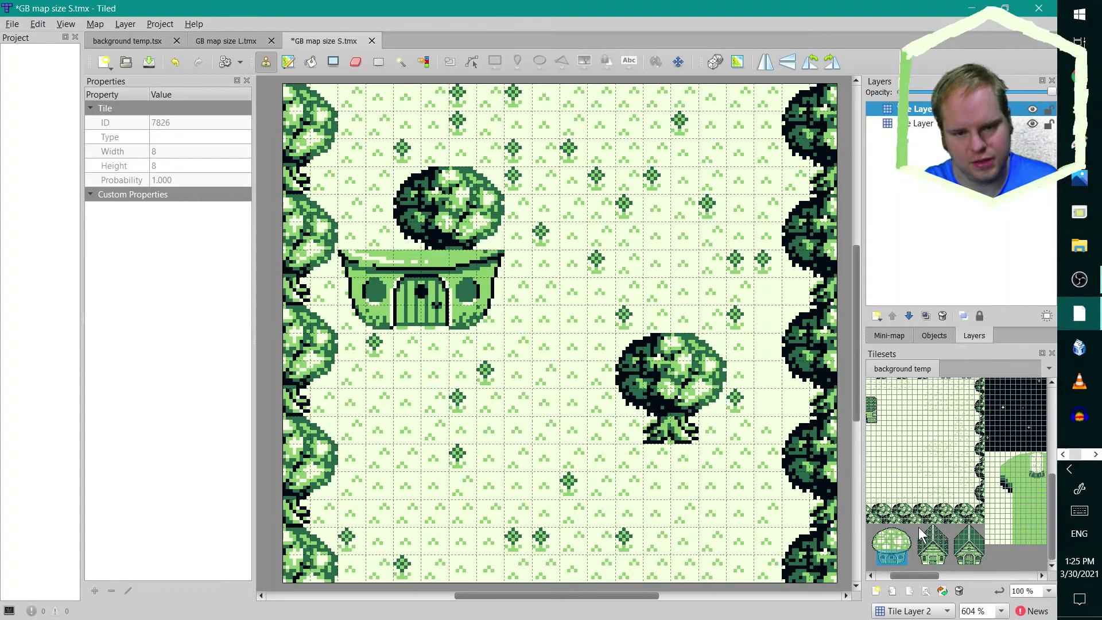
pyautogui.moveTo(917, 525); pyautogui.dragTo(950, 553)
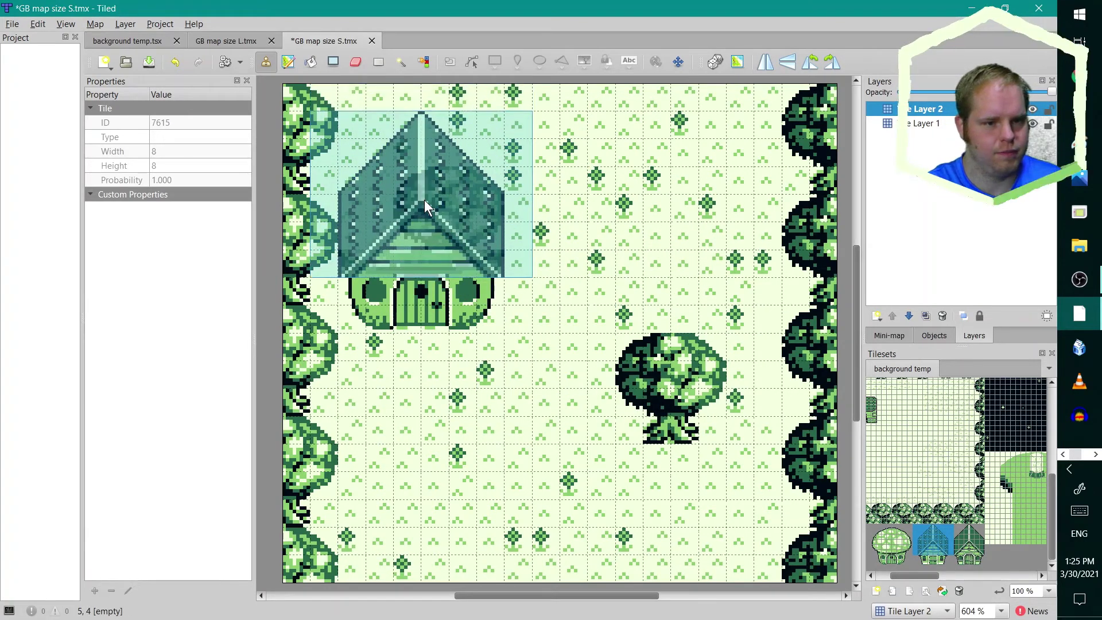
pyautogui.click(425, 200)
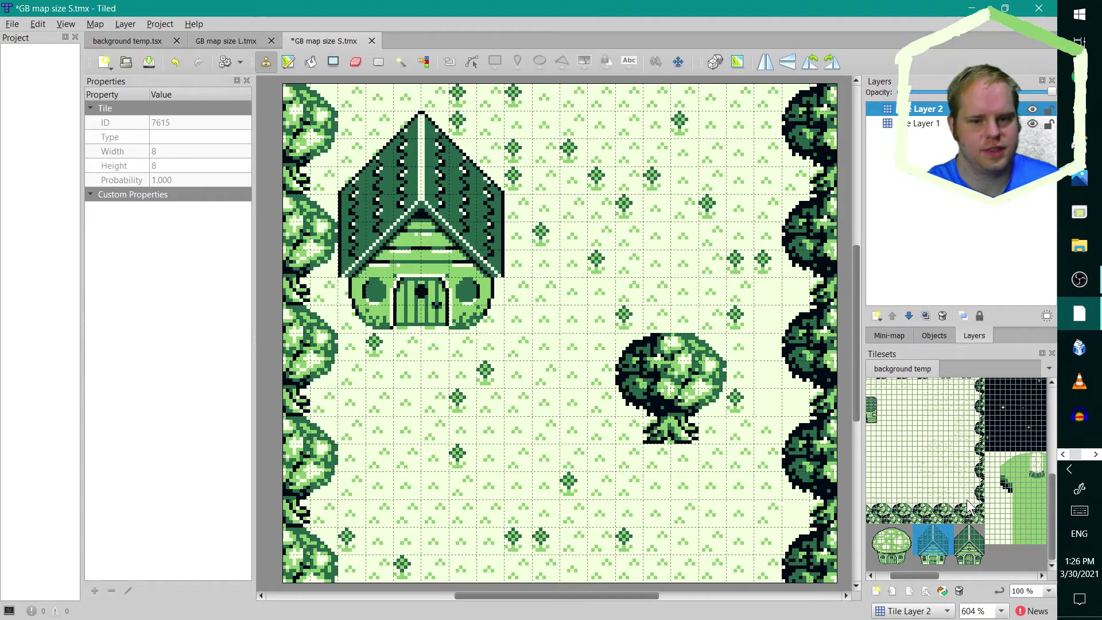
pyautogui.click(955, 526)
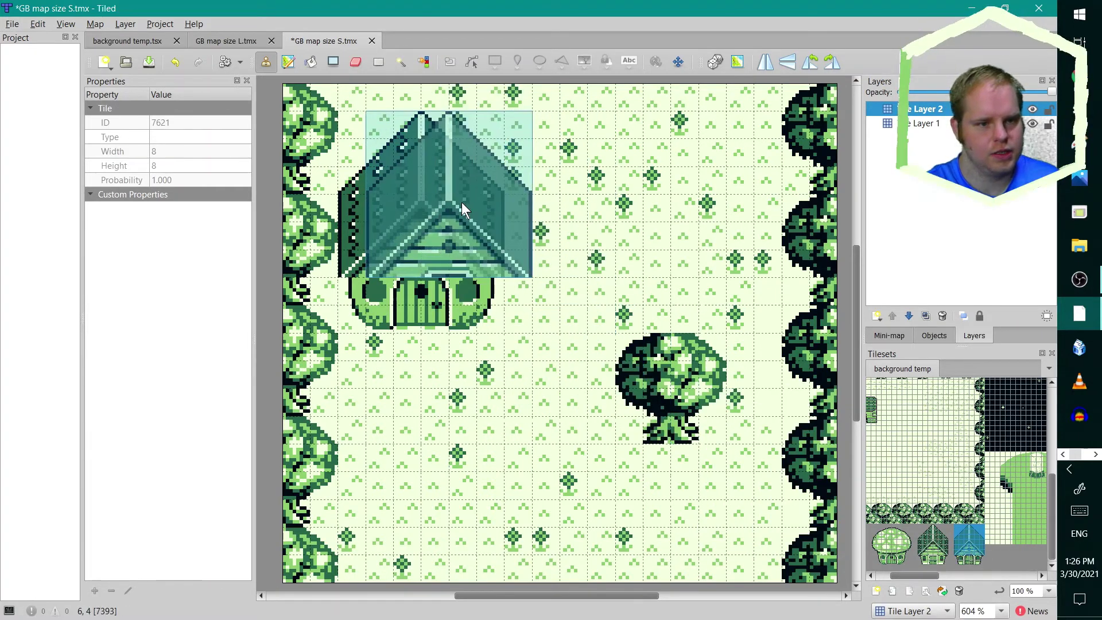
pyautogui.click(440, 207)
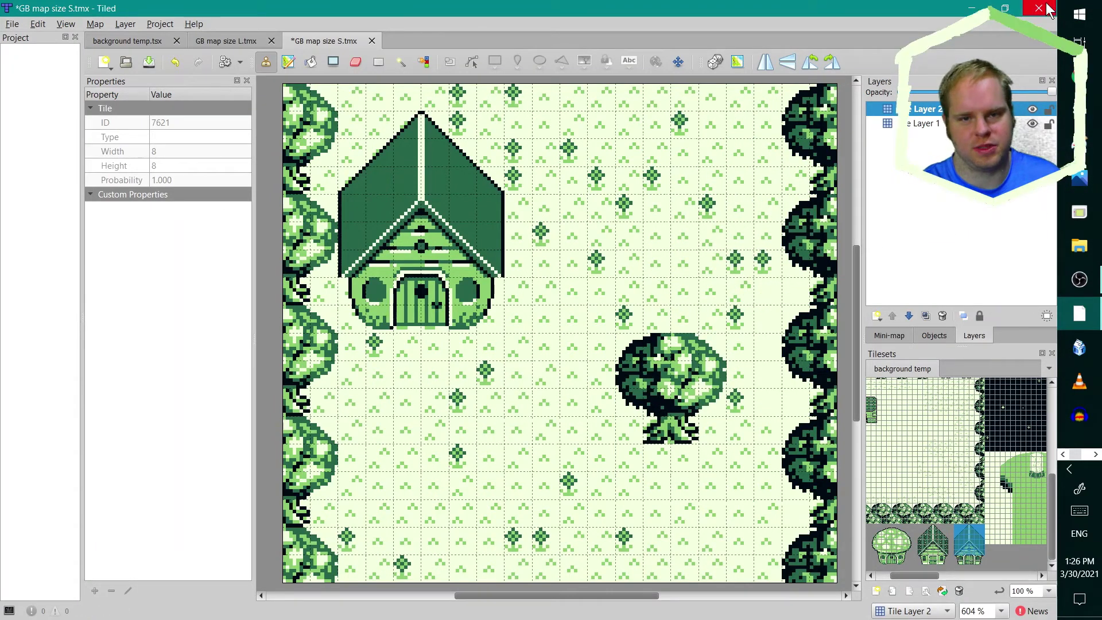
# Examine the properties of Tile Layer 2 and Tile Layer 1 and the layer types that can be added.
pyautogui.click(288, 61)
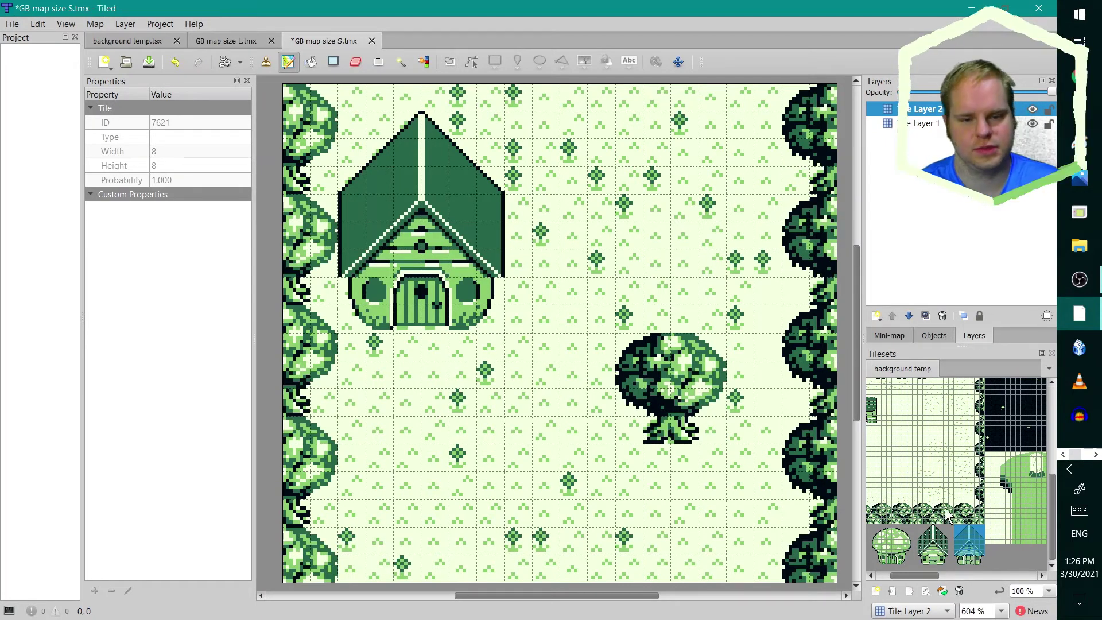
pyautogui.click(929, 105)
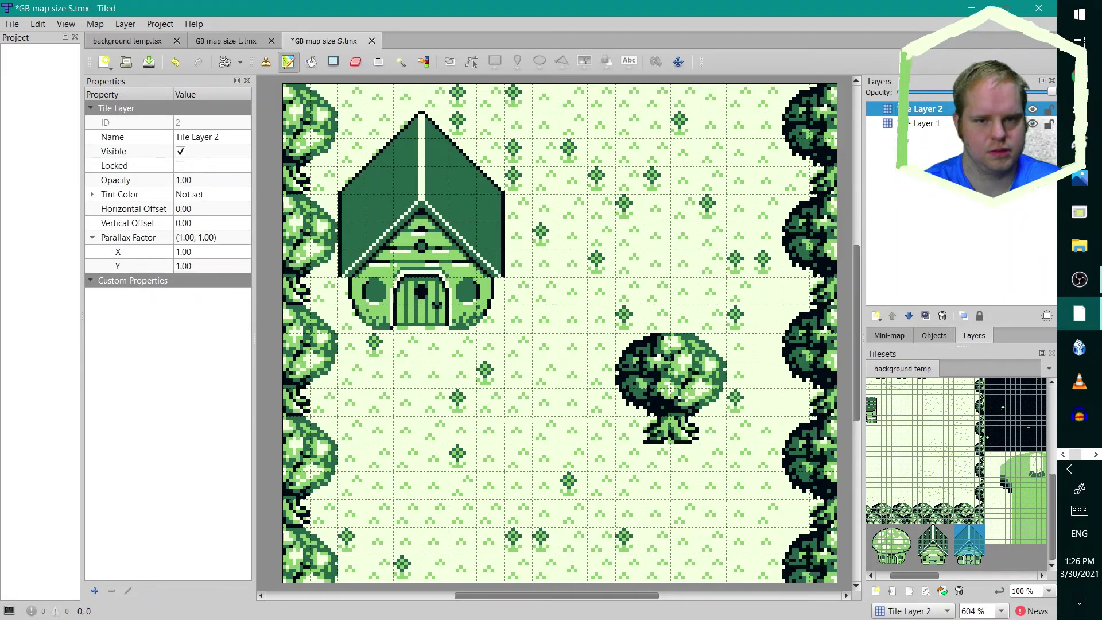
pyautogui.click(909, 127)
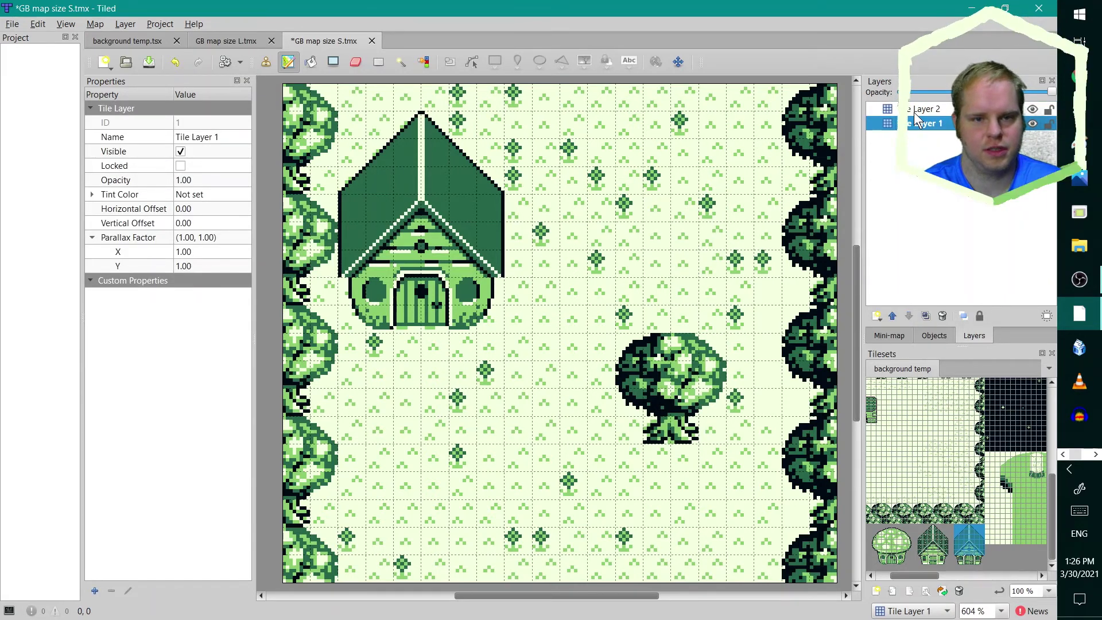
pyautogui.click(921, 109)
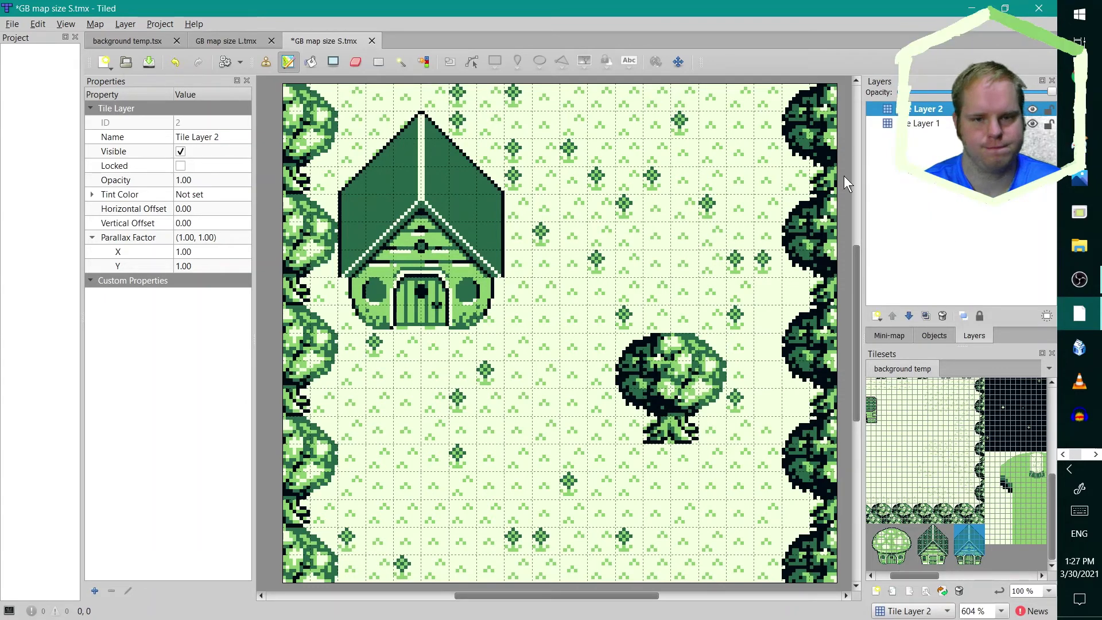
pyautogui.click(874, 317)
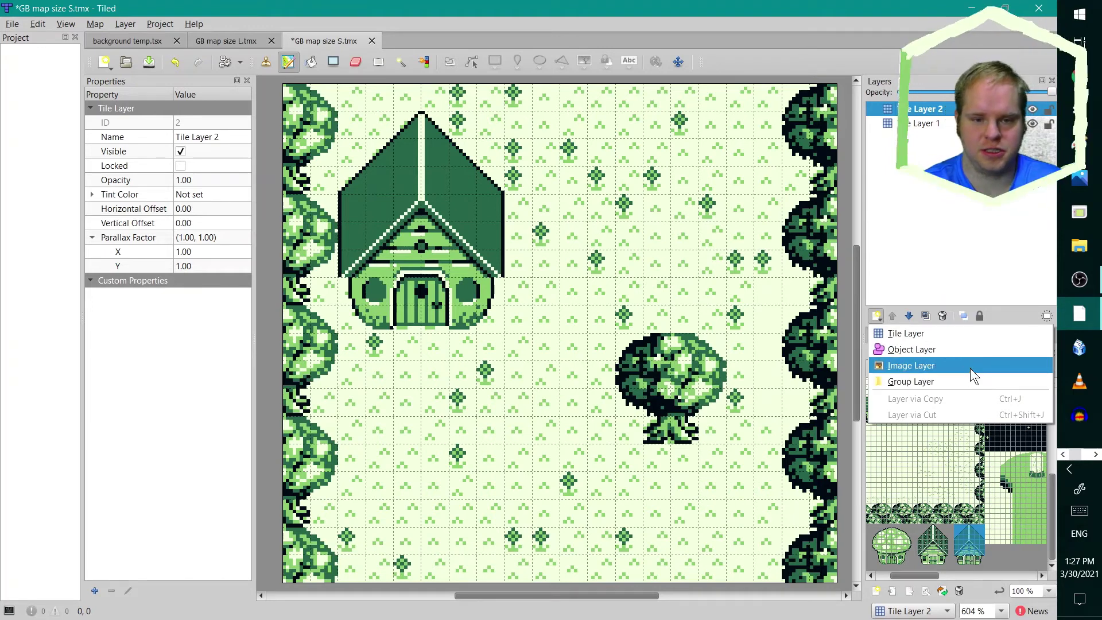
pyautogui.press('Escape')
# Try stamping a single grass tile on Tile Layer 1 beneath the house's southeast corner.
pyautogui.click(921, 123)
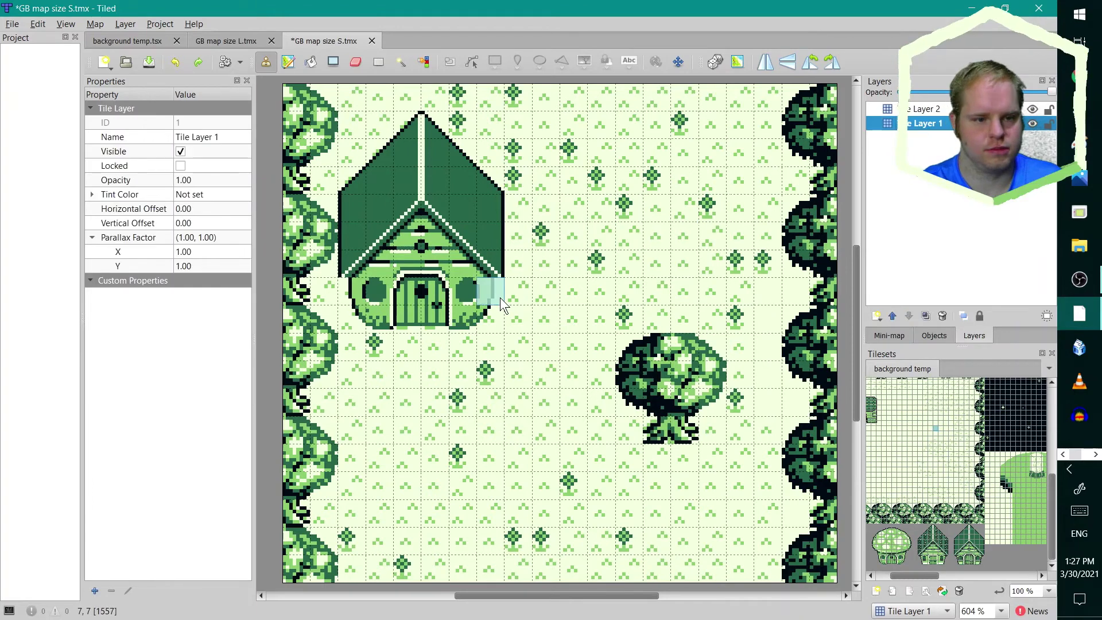
pyautogui.click(487, 316)
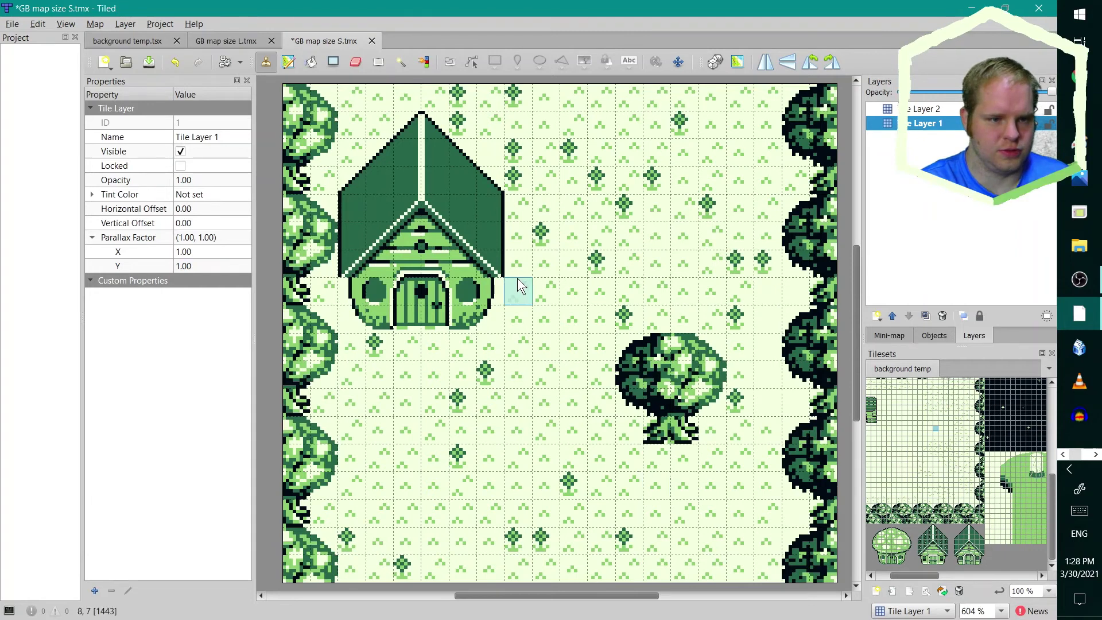
pyautogui.click(927, 423)
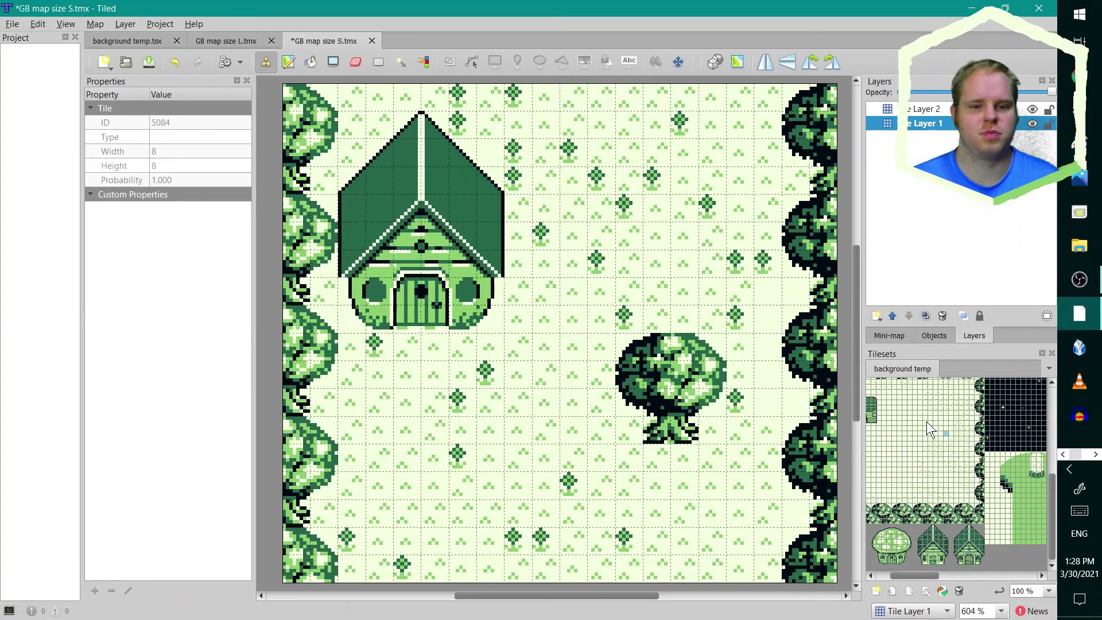
# Examine the Export As file dialog and the Export As Image settings for GB map size S without exporting.
pyautogui.click(16, 24)
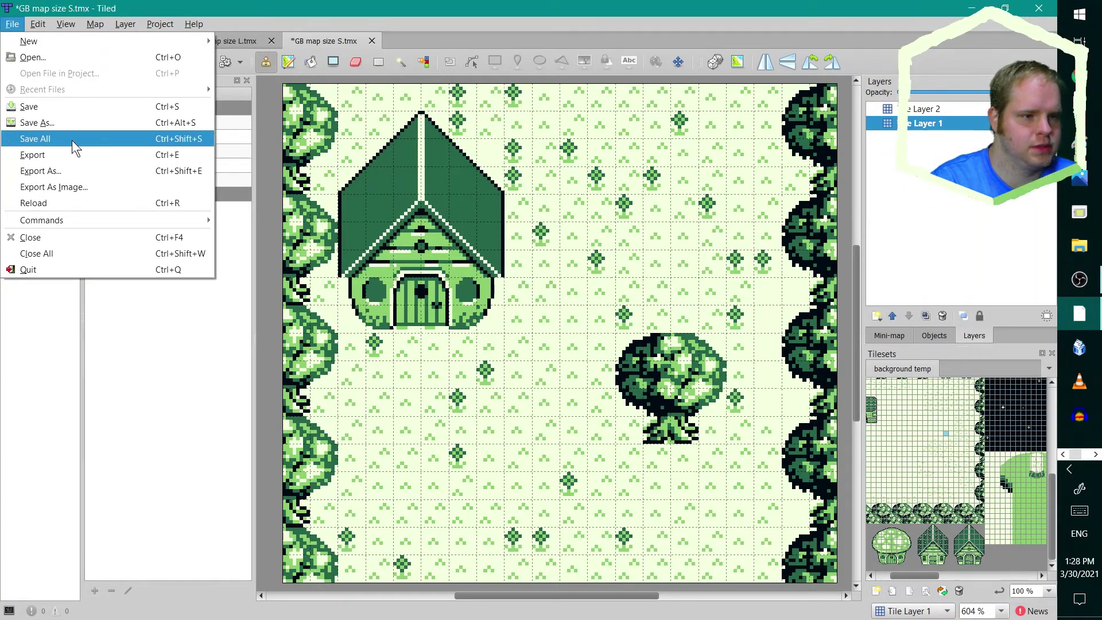
pyautogui.click(138, 170)
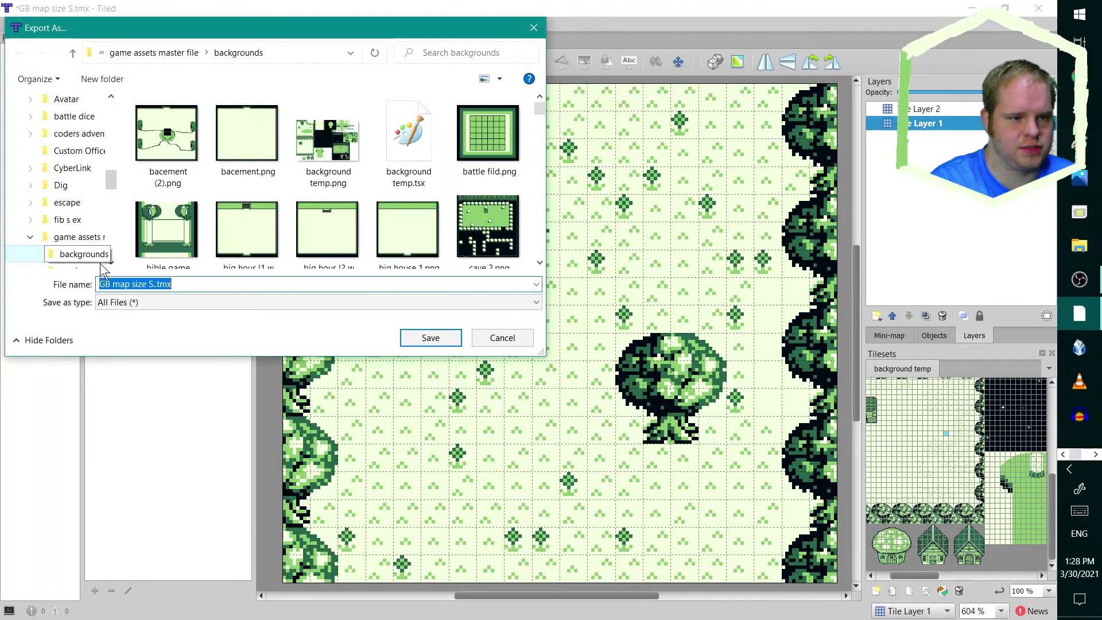
pyautogui.click(538, 28)
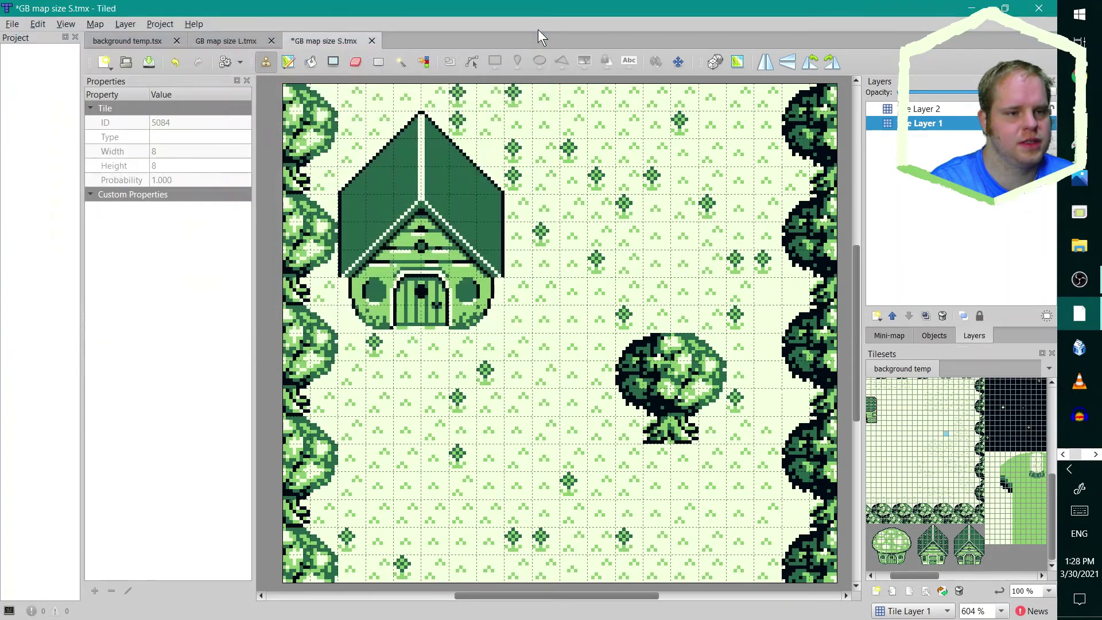
pyautogui.click(14, 23)
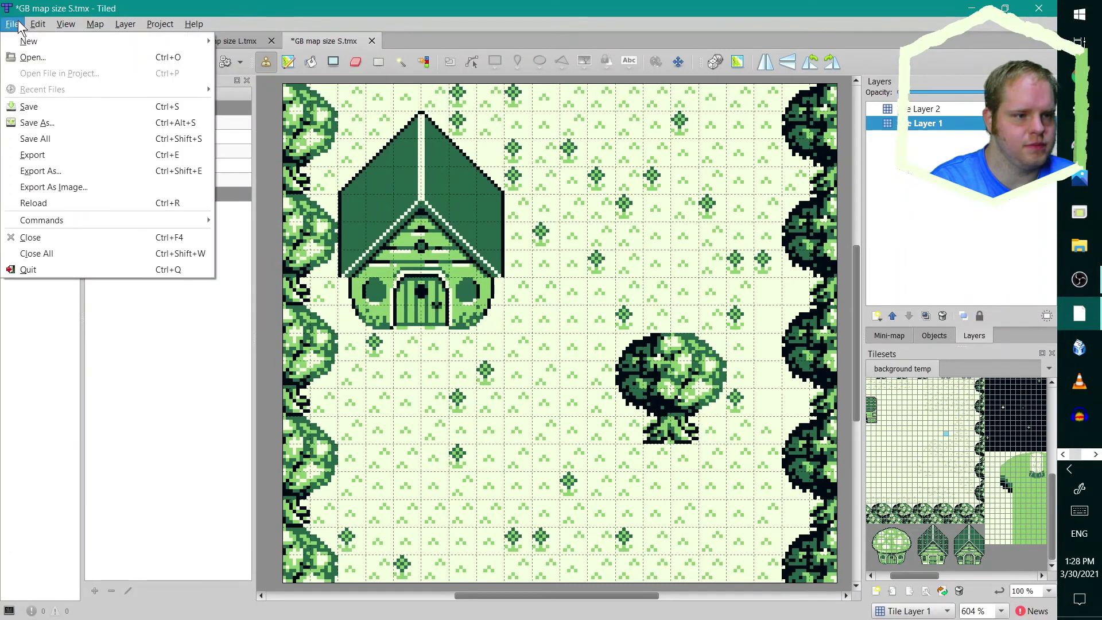
pyautogui.click(84, 189)
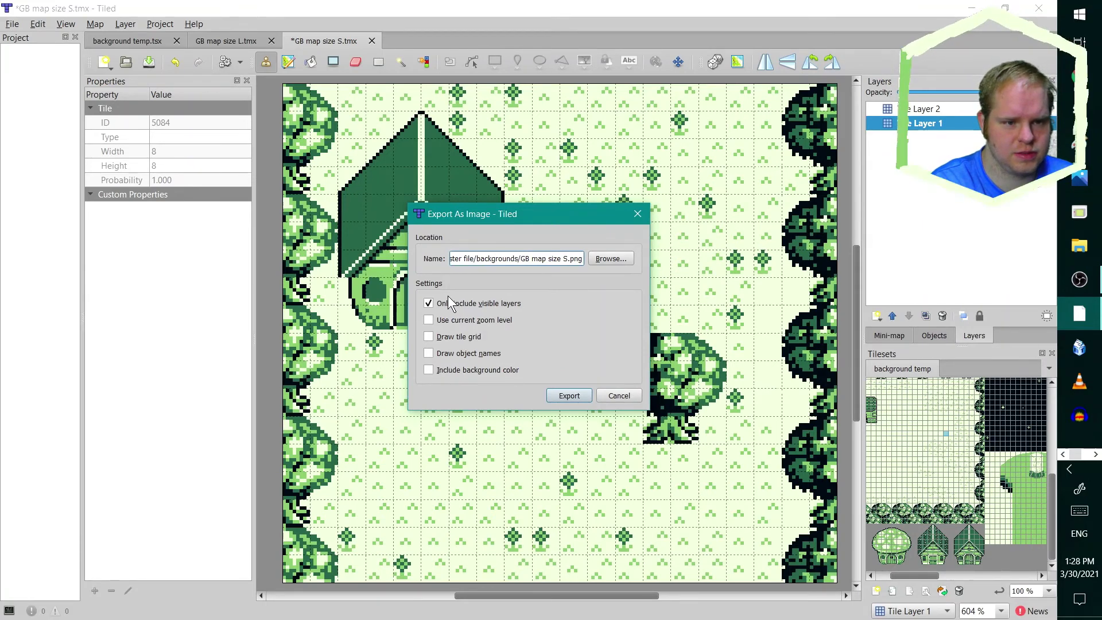
pyautogui.click(636, 213)
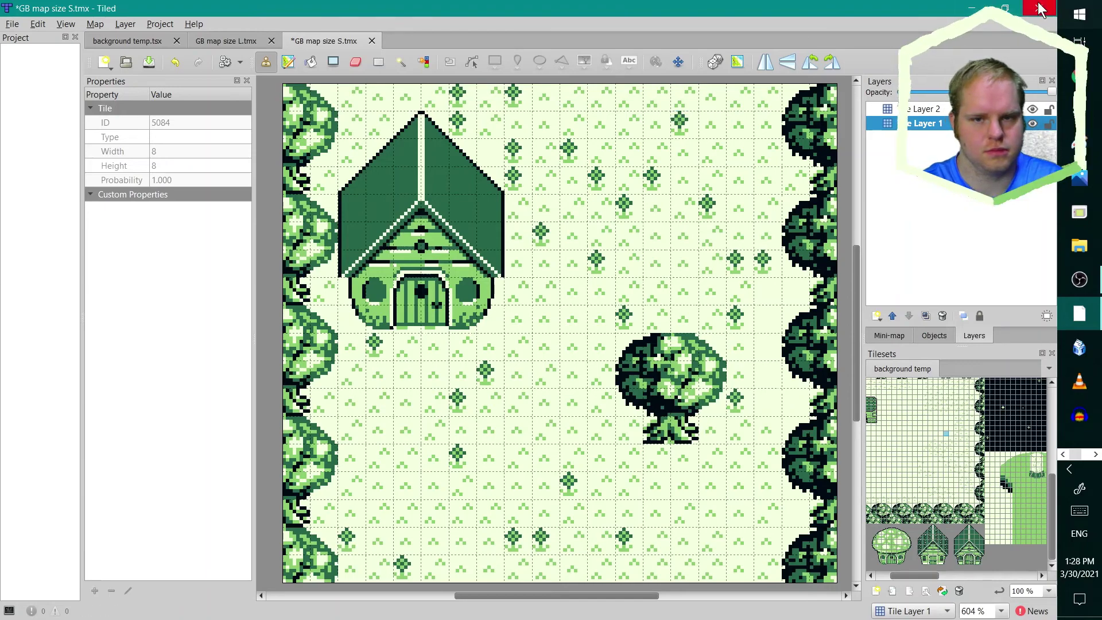
# Close the program and discard the unsaved changes.
pyautogui.hotkey('ctrl', 'w')
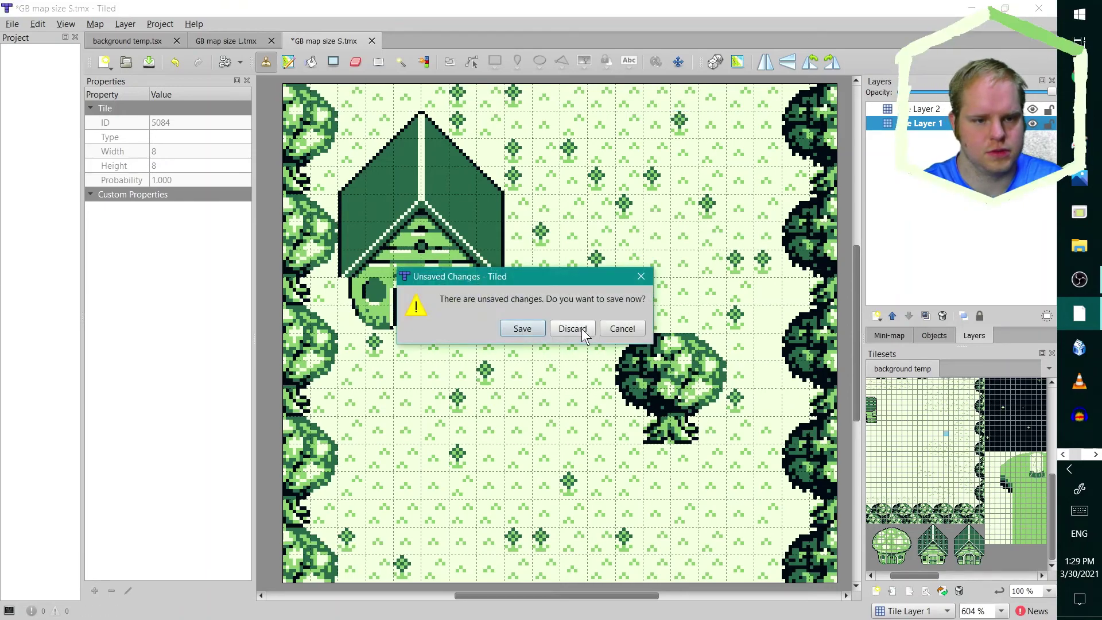
pyautogui.click(581, 330)
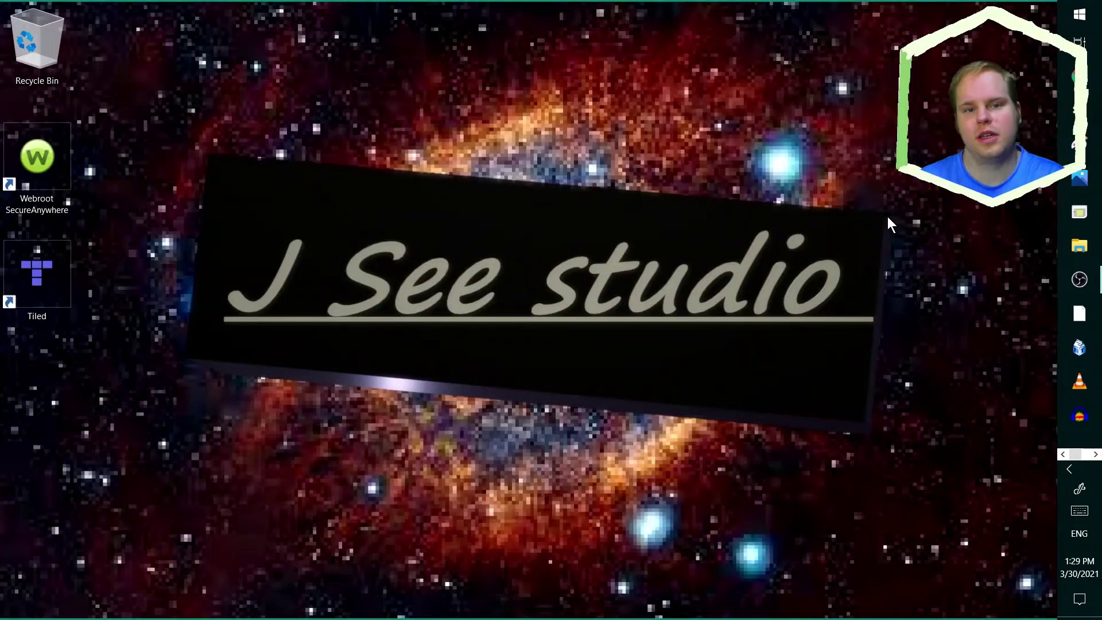